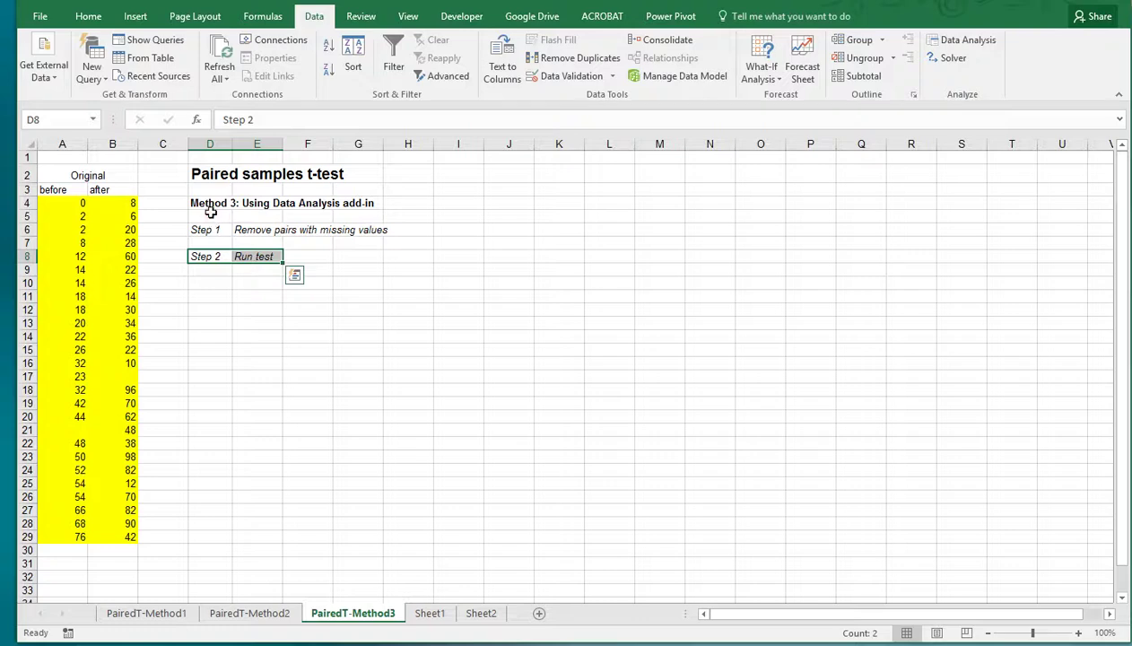
# Review the worked steps on the PairedT-Method2 and PairedT-Method1 sheets and return to the PairedT-Method3 sheet
pyautogui.click(211, 203)
pyautogui.click(210, 217)
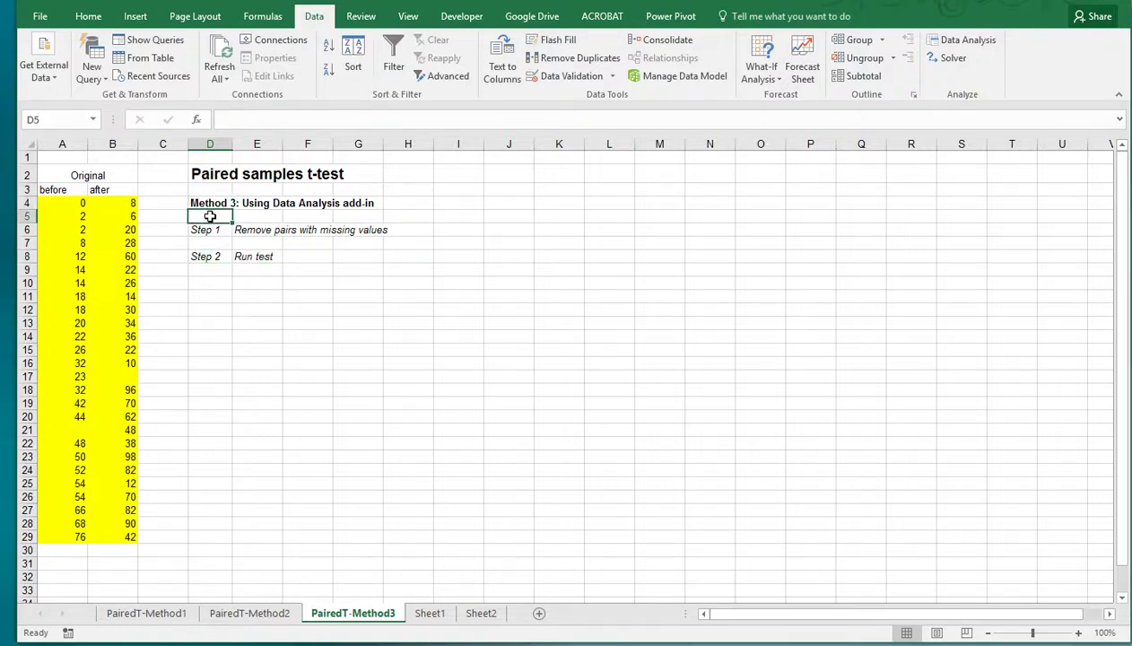
pyautogui.click(253, 616)
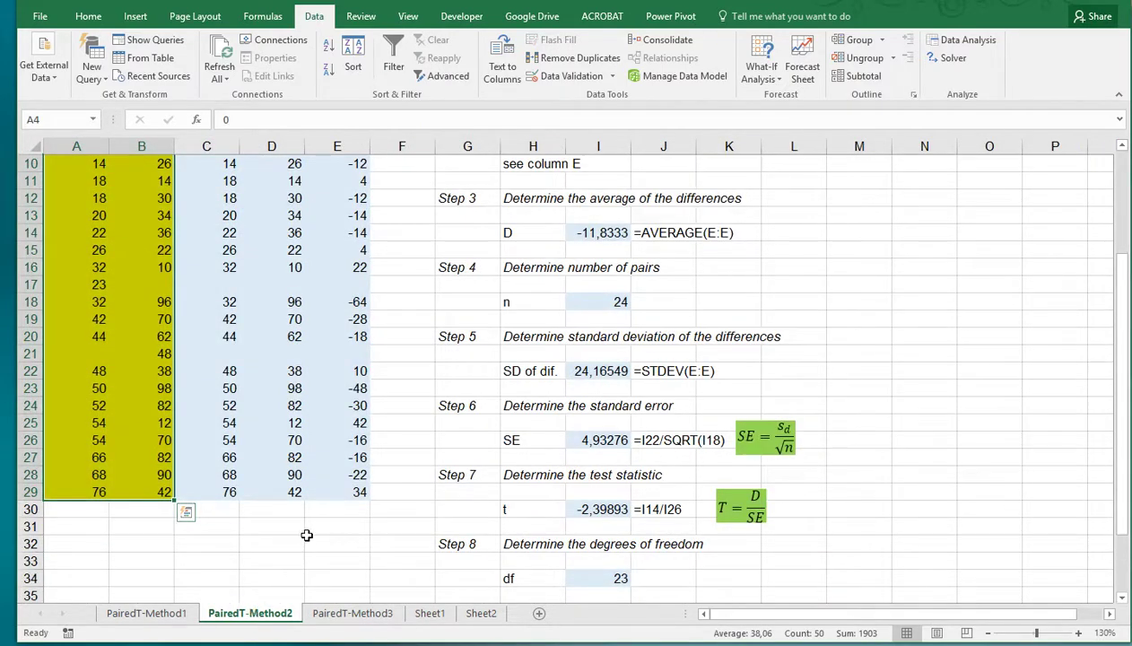
pyautogui.scroll(3, 305, 534)
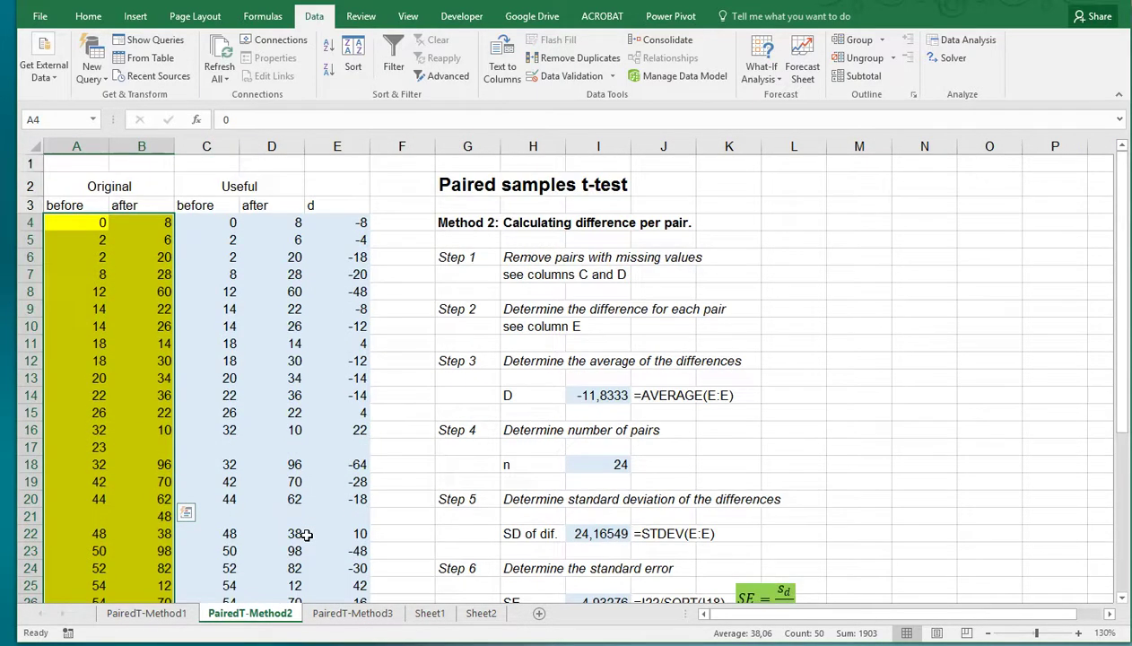
pyautogui.click(467, 394)
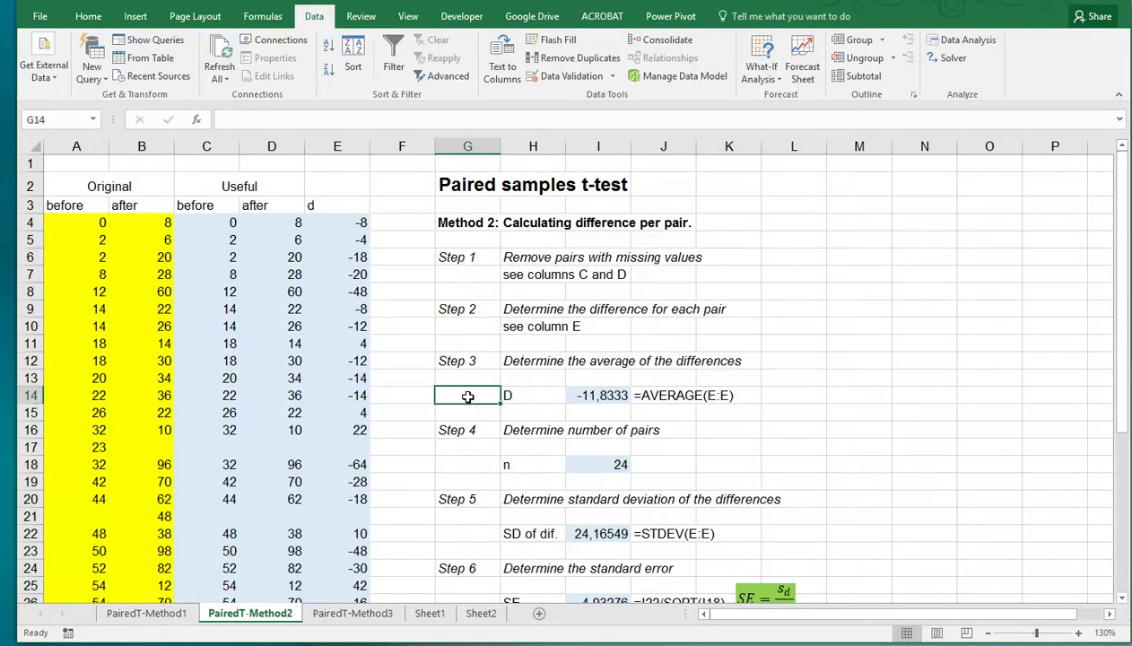
pyautogui.scroll(-2, 467, 397)
pyautogui.scroll(2, 467, 397)
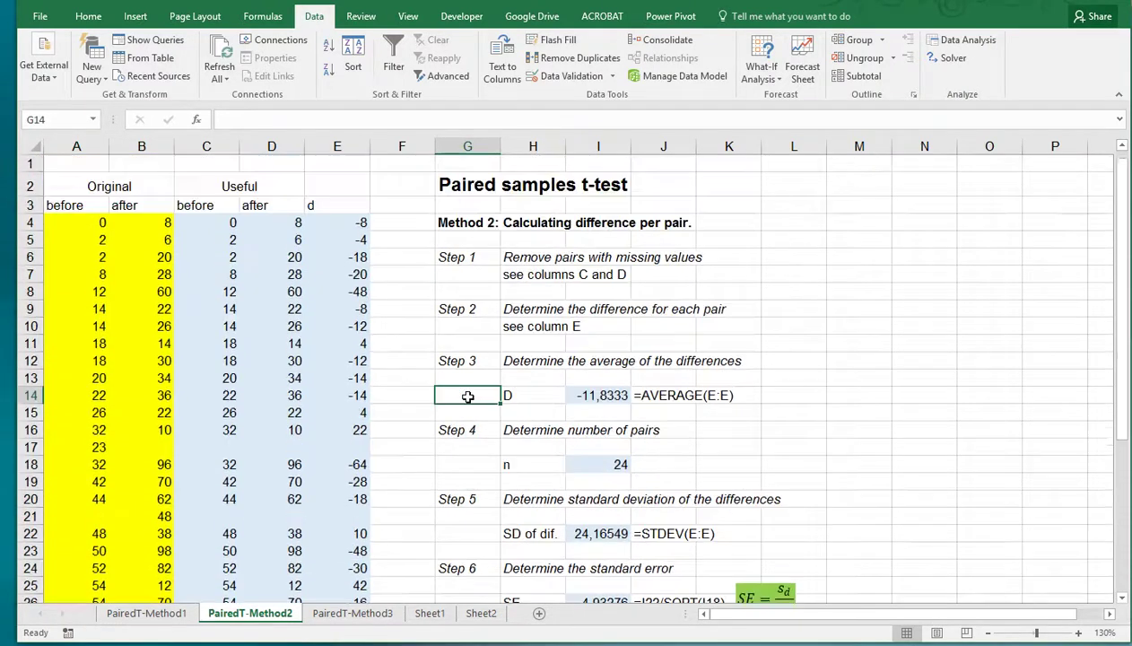
pyautogui.click(178, 617)
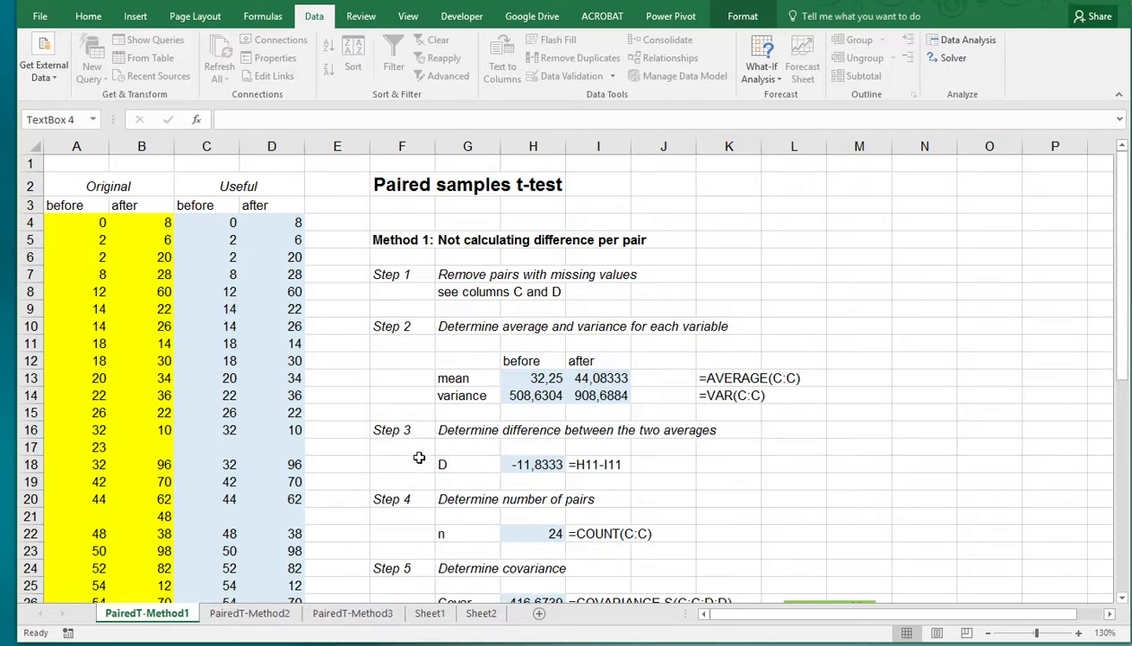
pyautogui.scroll(-1, 413, 449)
pyautogui.scroll(1, 480, 444)
pyautogui.click(355, 613)
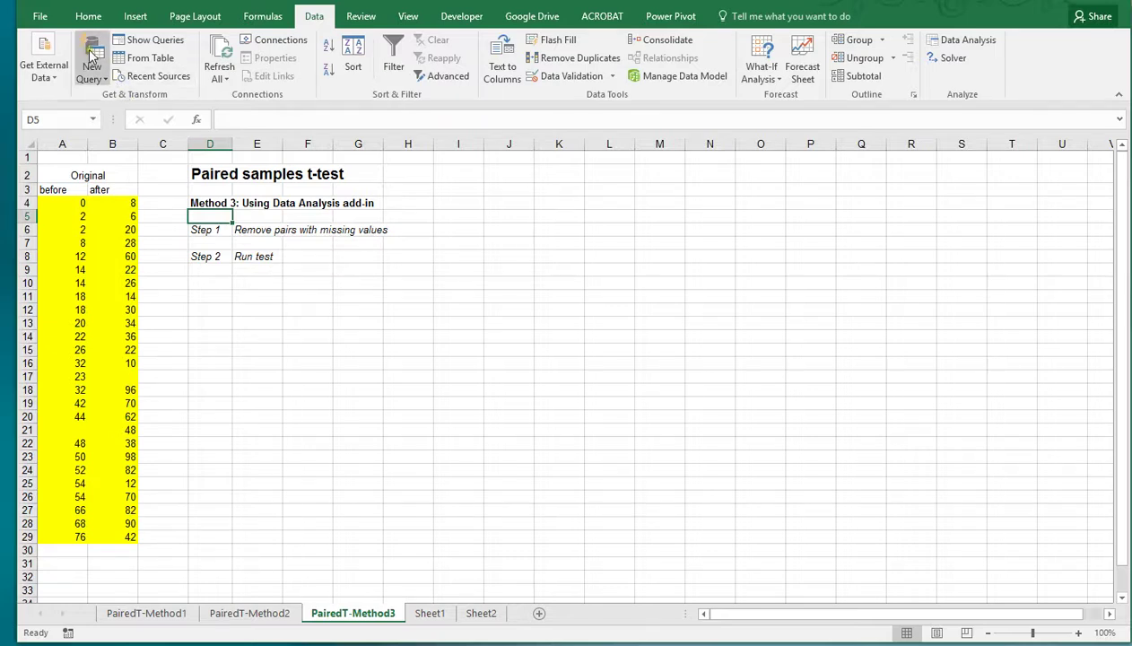
# Check in the Excel add-in settings that Analysis ToolPak and Analysis ToolPak - VBA are enabled, and locate the Data Analysis command
pyautogui.click(42, 17)
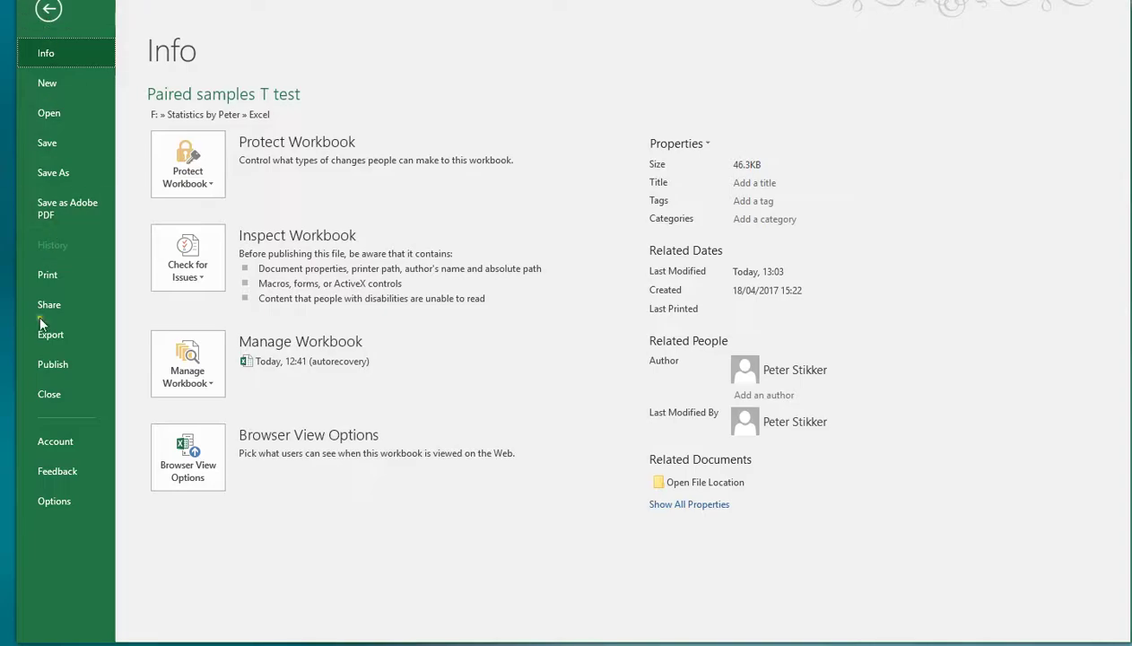
pyautogui.click(54, 501)
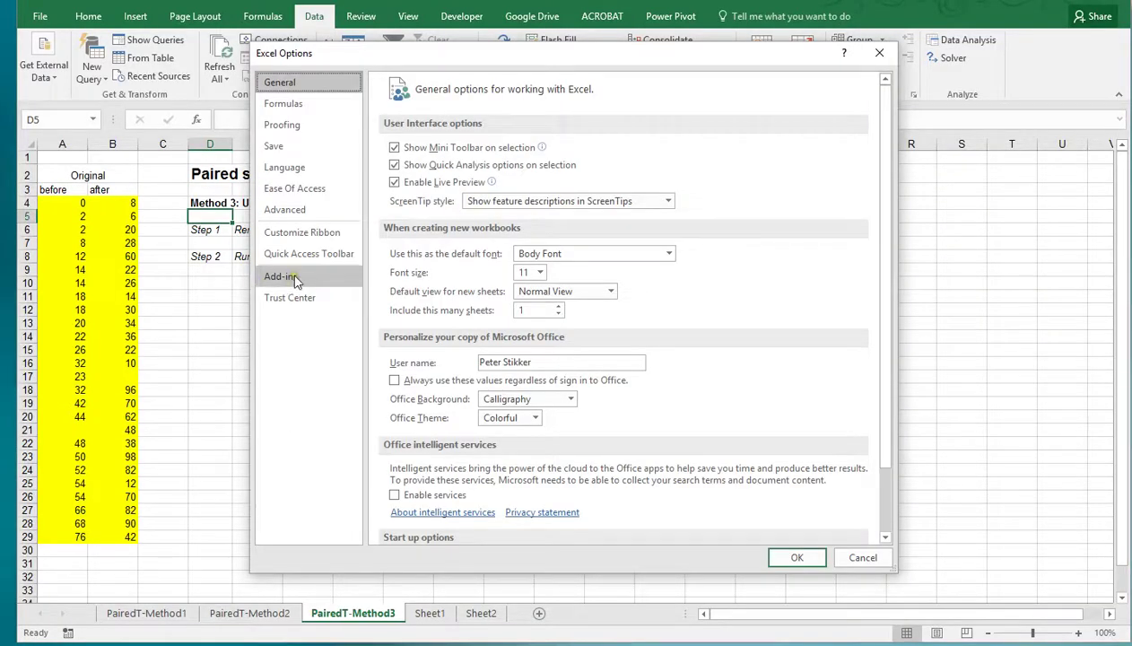
pyautogui.click(294, 279)
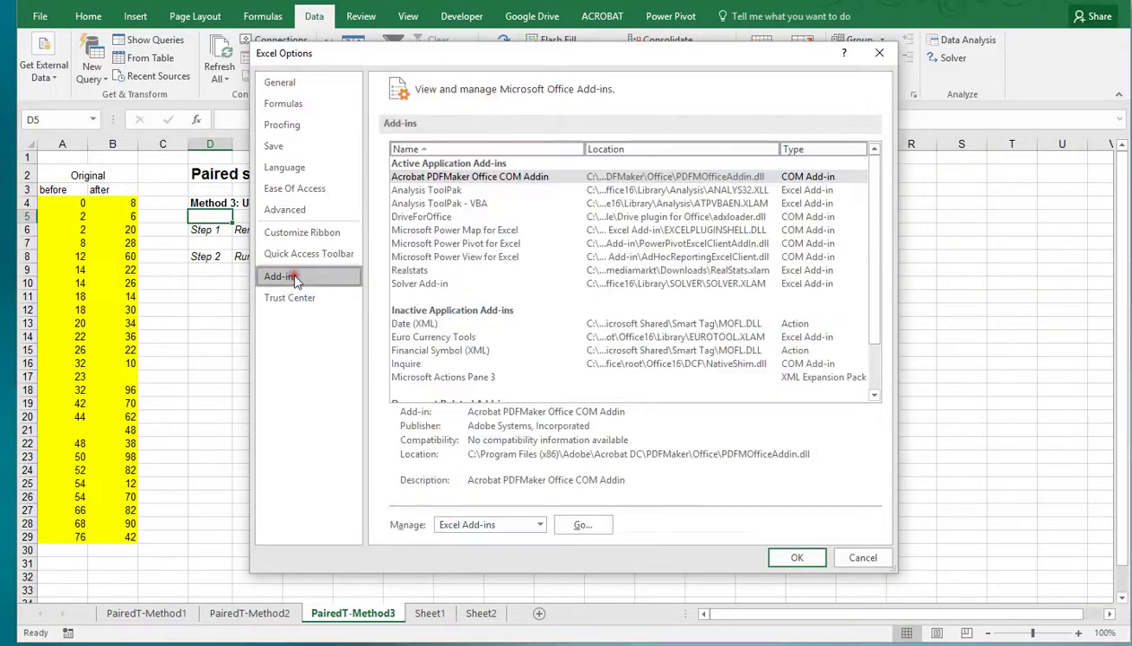
pyautogui.click(588, 530)
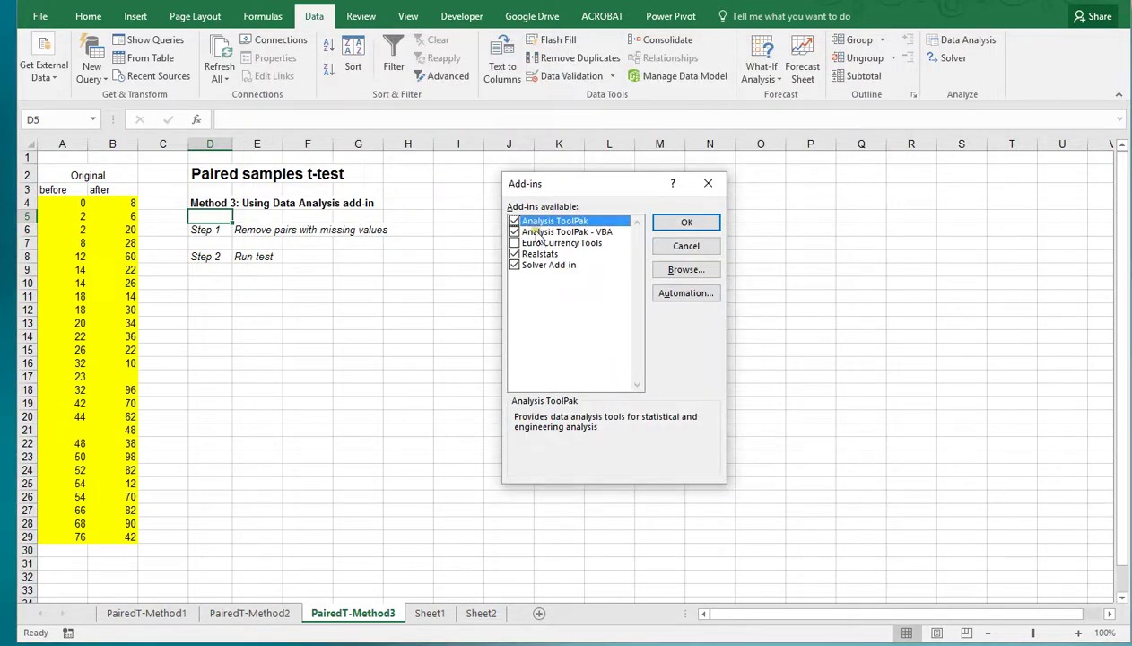
pyautogui.click(677, 225)
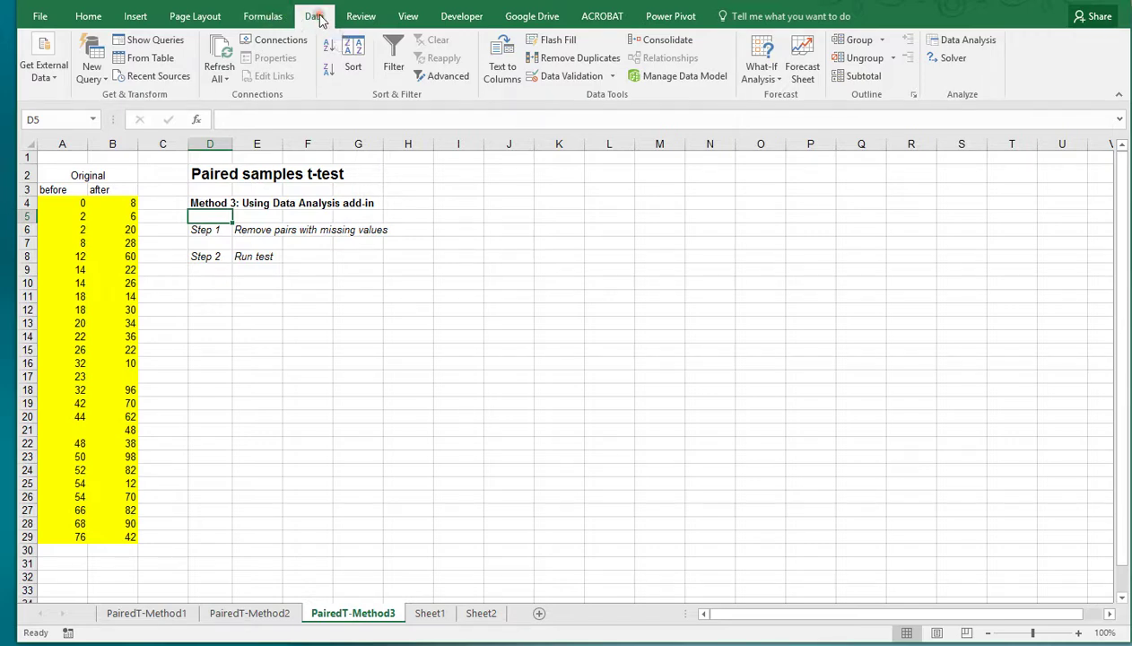
pyautogui.click(972, 41)
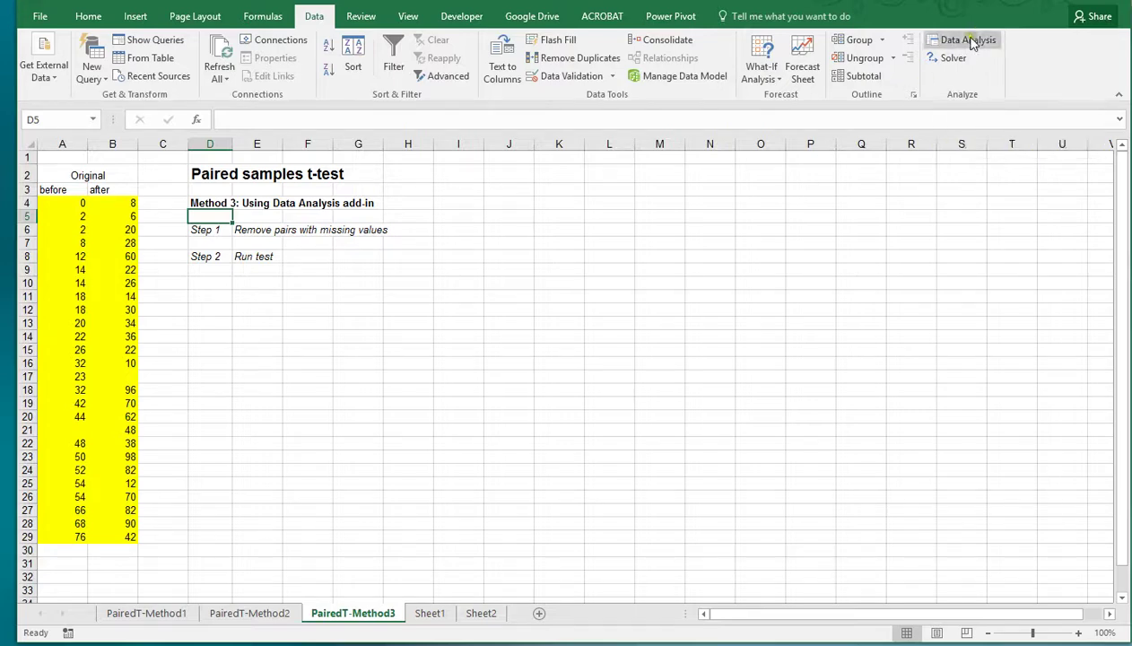
# Inspect the before/after pairs with a missing value in rows 17 and 21
pyautogui.click(221, 278)
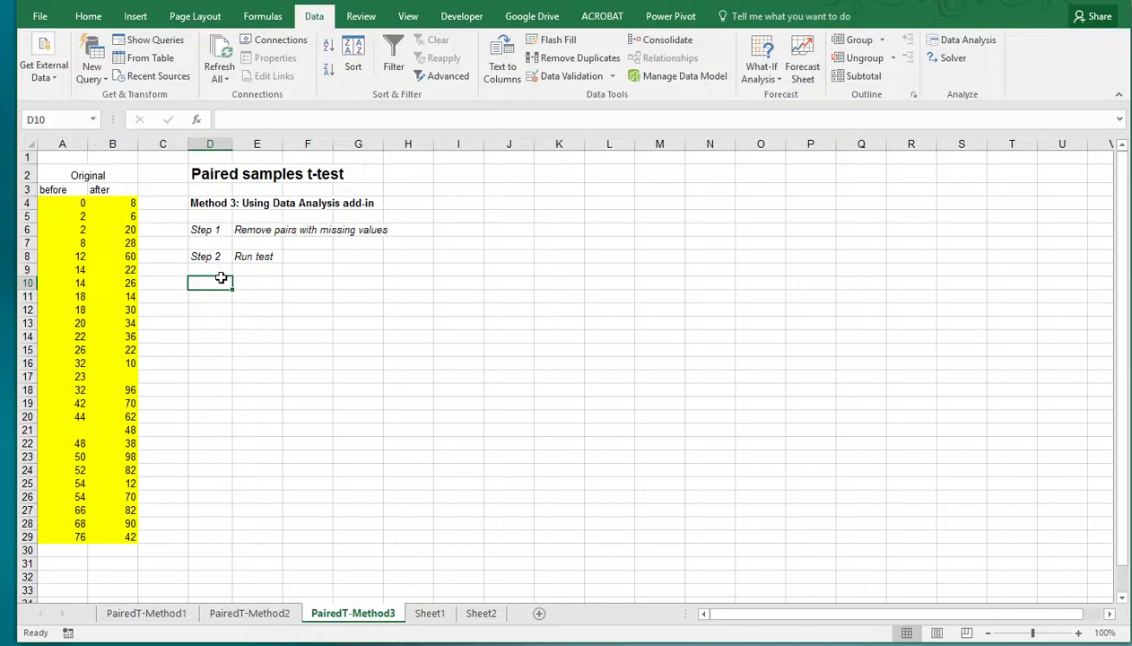
pyautogui.click(80, 378)
pyautogui.write('23')
pyautogui.hotkey('ctrl', 'Return')
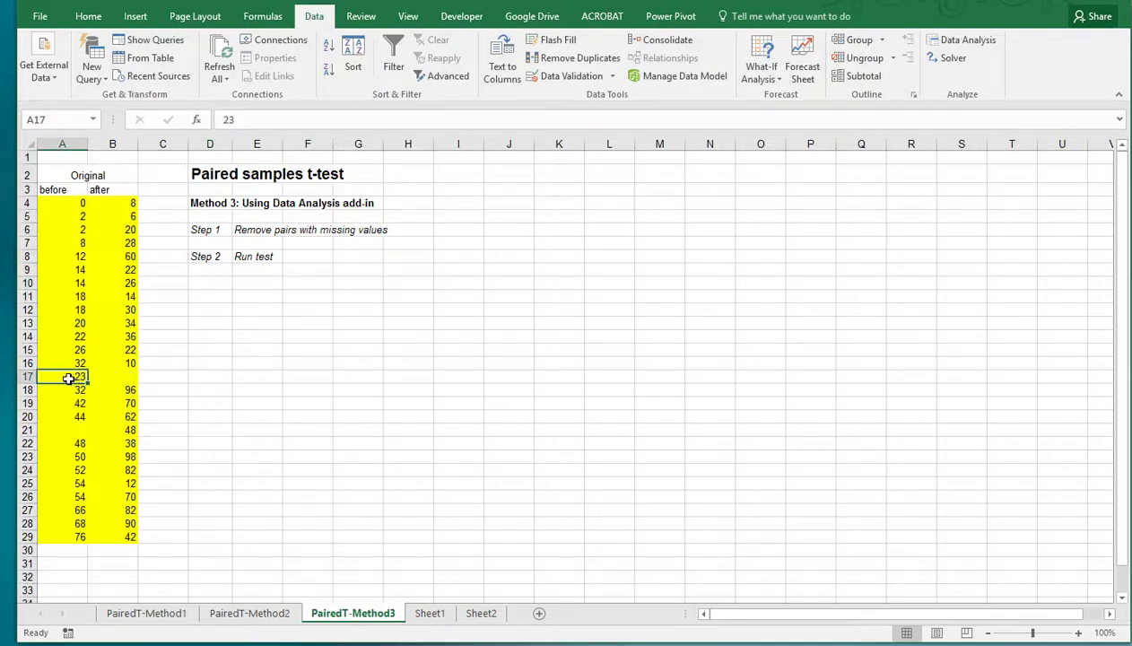
pyautogui.click(120, 376)
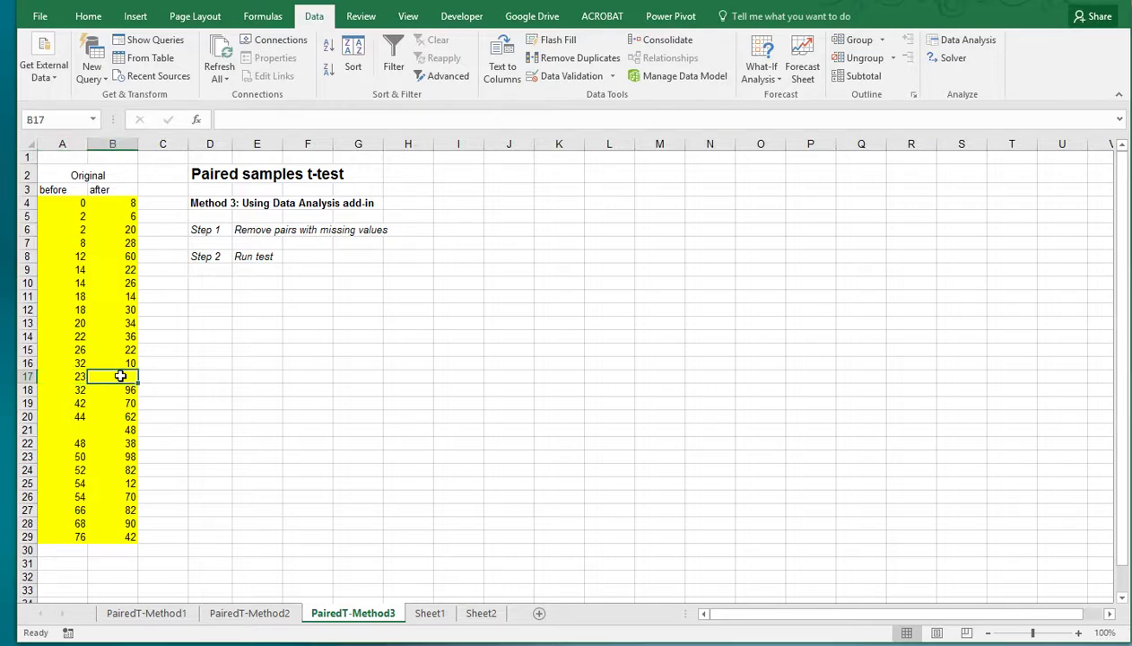
pyautogui.click(77, 431)
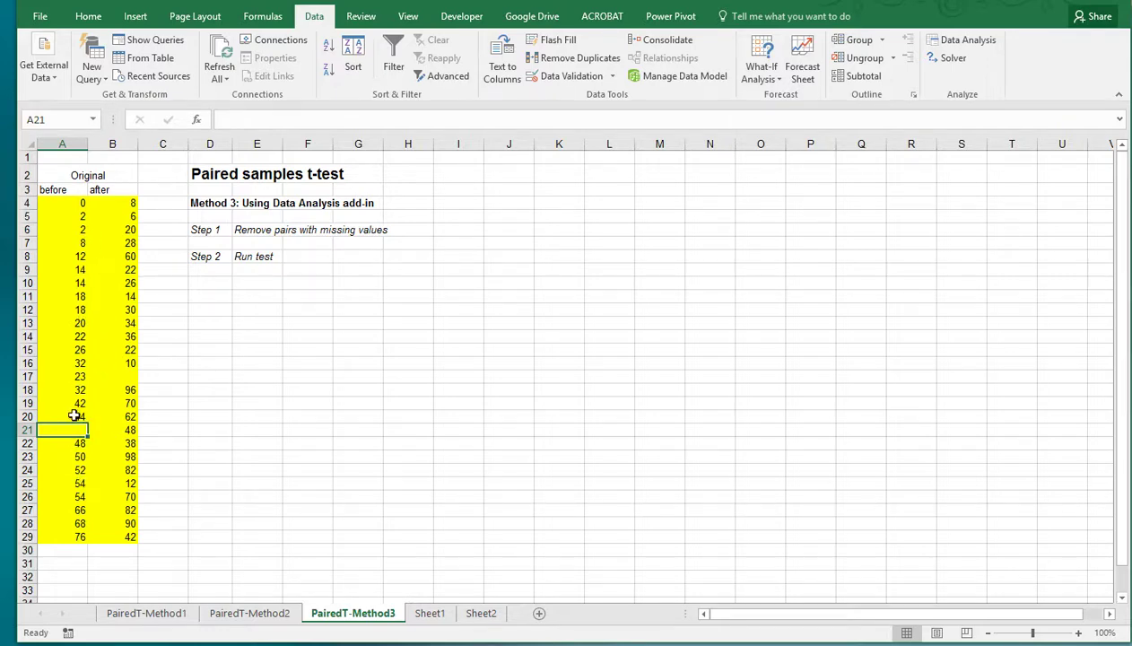
pyautogui.click(79, 375)
pyautogui.write('23')
pyautogui.click(73, 427)
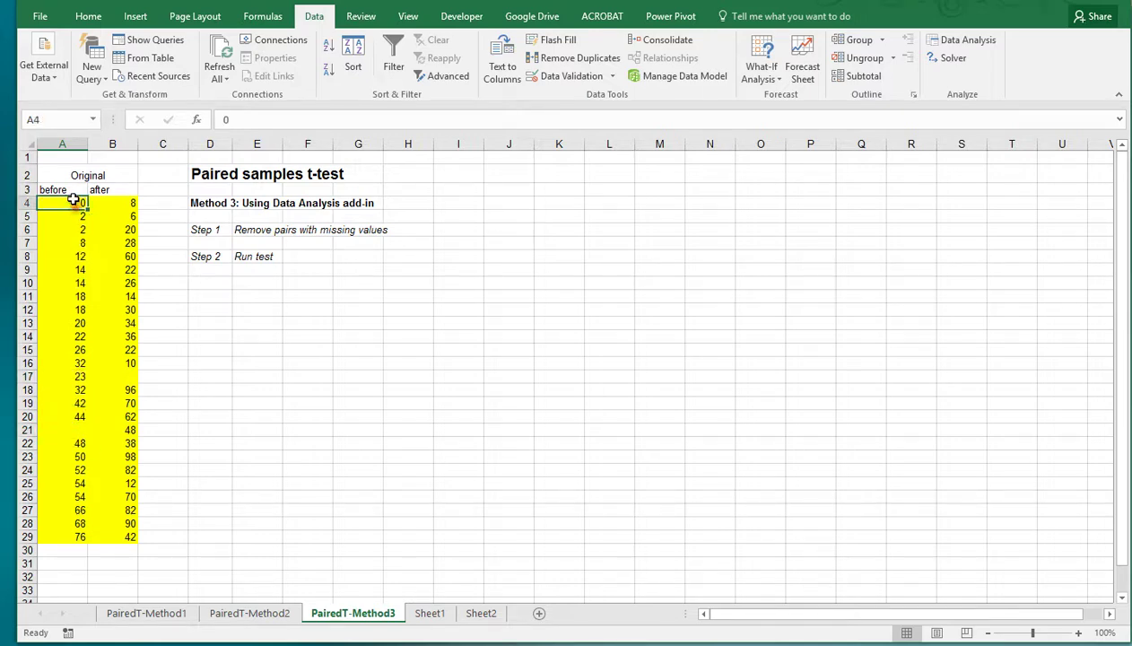
# Copy the before and after data with headers from A3:B29 and paste it as values only starting at L2
pyautogui.moveTo(55, 190); pyautogui.dragTo(124, 536)
pyautogui.hotkey('ctrl', 'c')
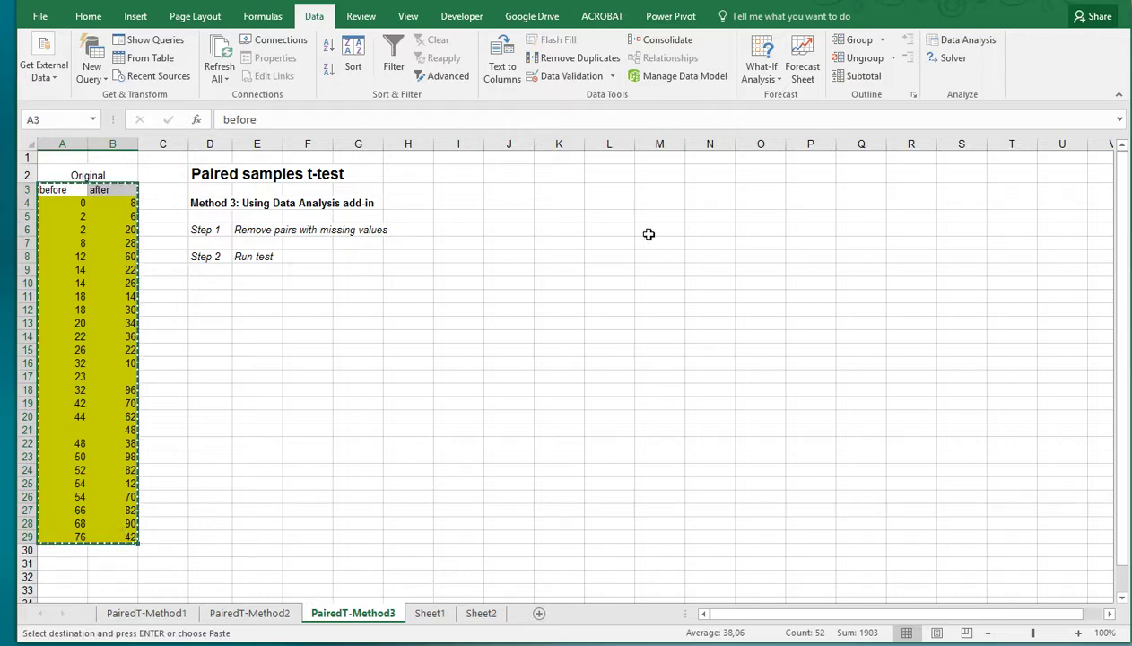
pyautogui.click(609, 173)
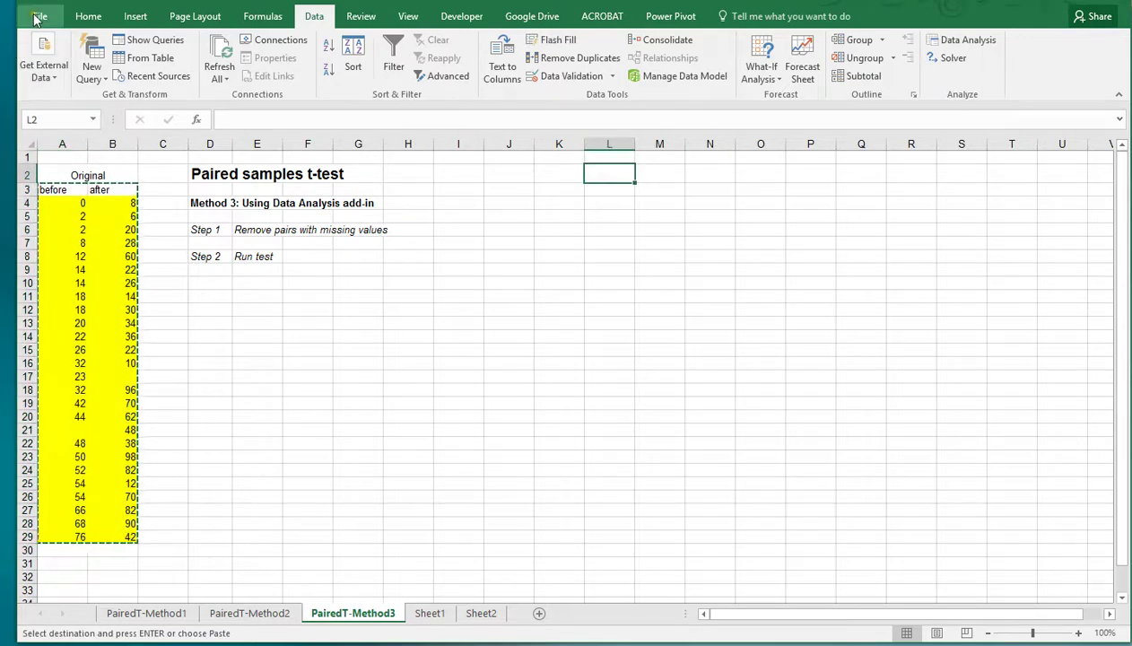
pyautogui.click(86, 15)
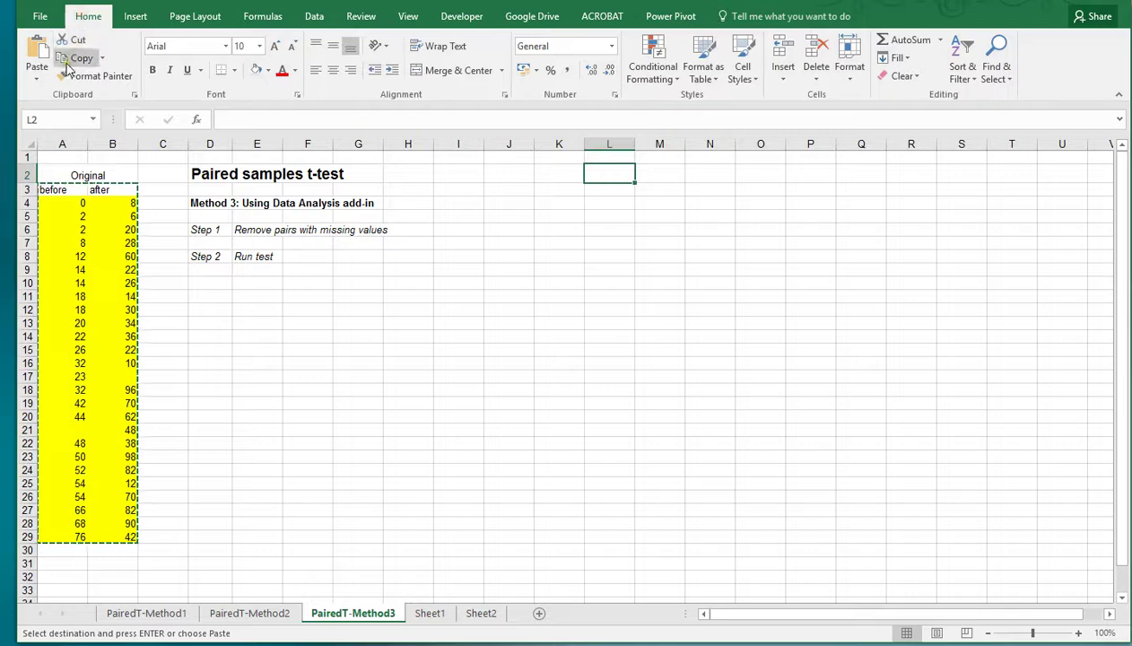
pyautogui.click(36, 77)
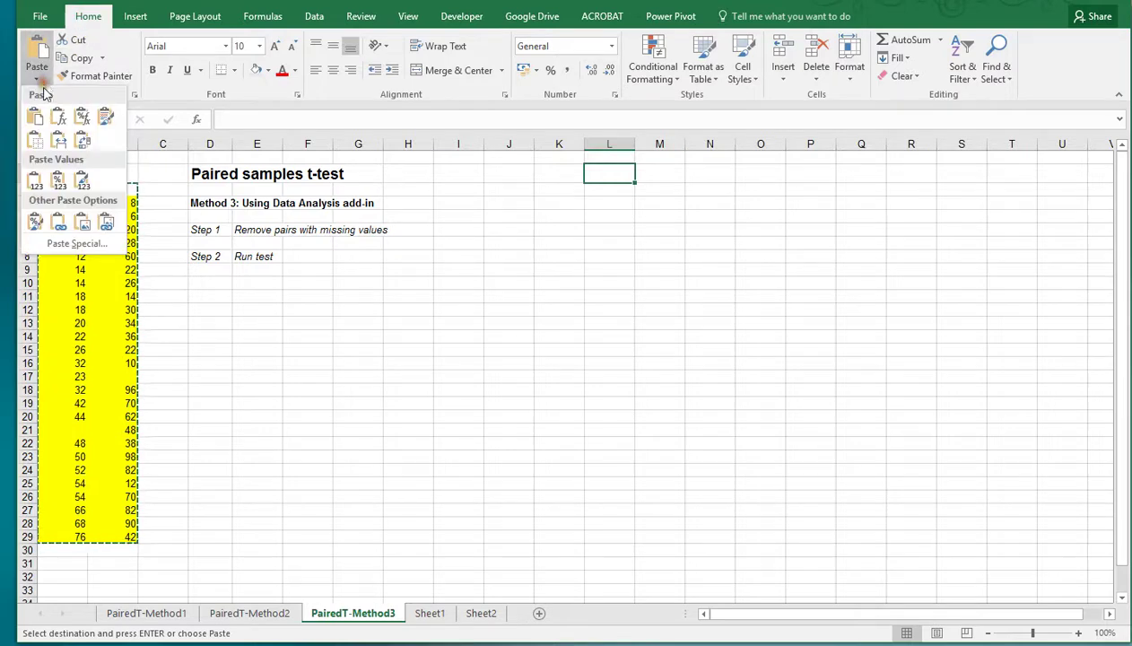
pyautogui.click(35, 180)
pyautogui.click(438, 284)
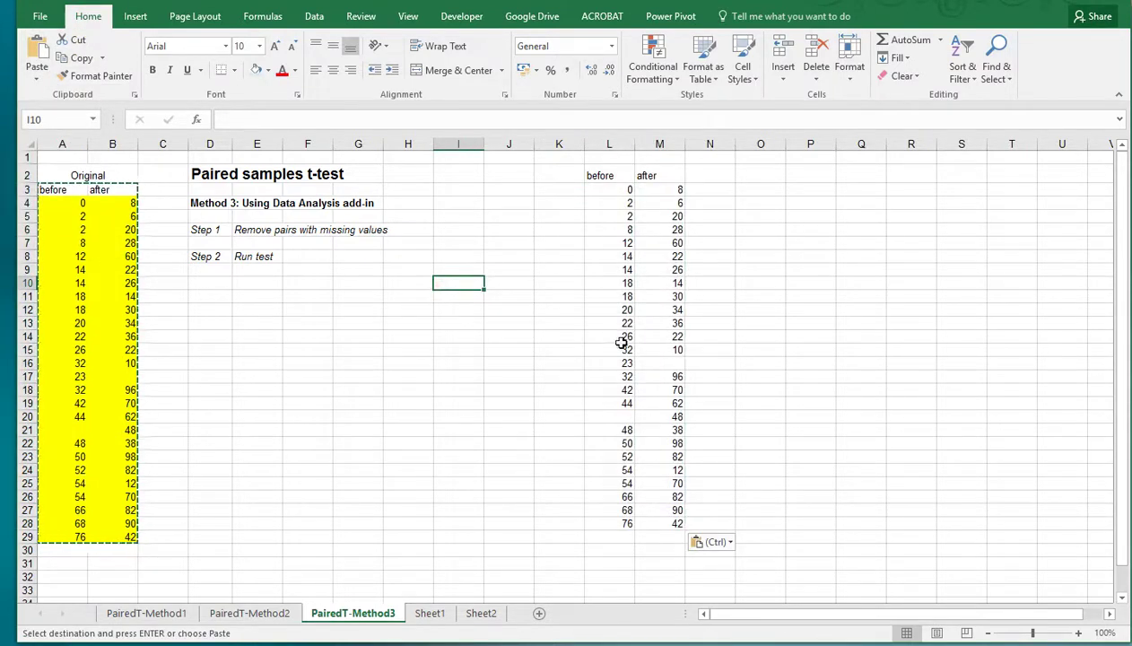
# Clear the unpaired values in A17 and B21 of the original data
pyautogui.click(72, 377)
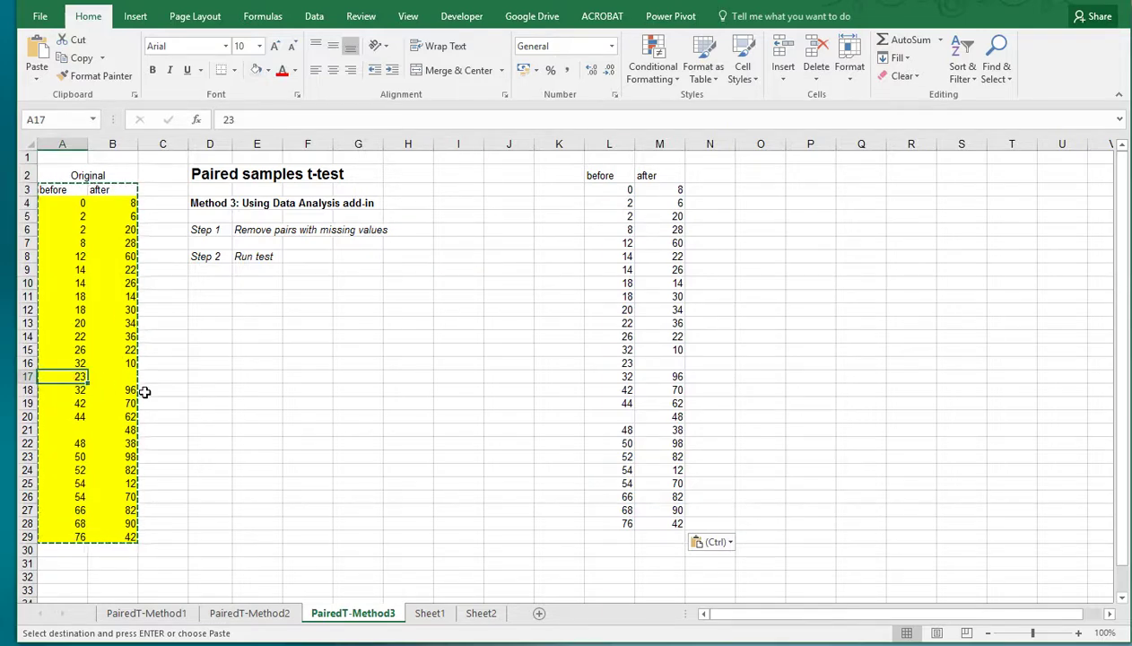
pyautogui.press('Delete')
pyautogui.click(118, 431)
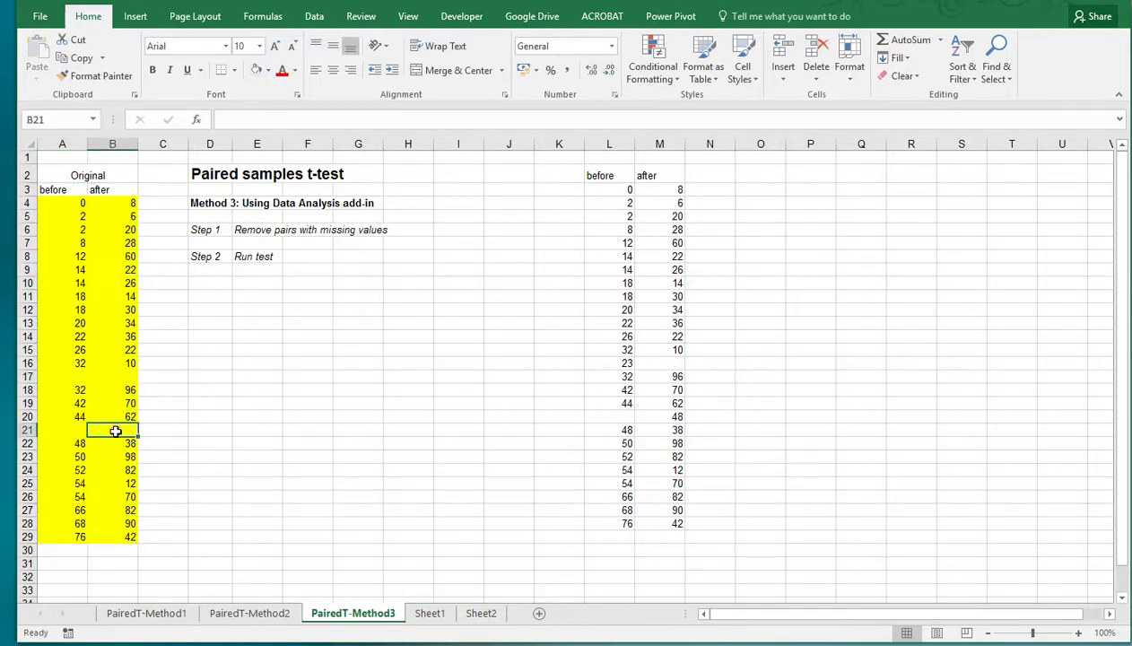
# Close both empty rows in the original data by moving A18:B29 up one row and the block A21:B28 up one row
pyautogui.moveTo(76, 391); pyautogui.dragTo(119, 540)
pyautogui.moveTo(119, 388); pyautogui.dragTo(119, 374)
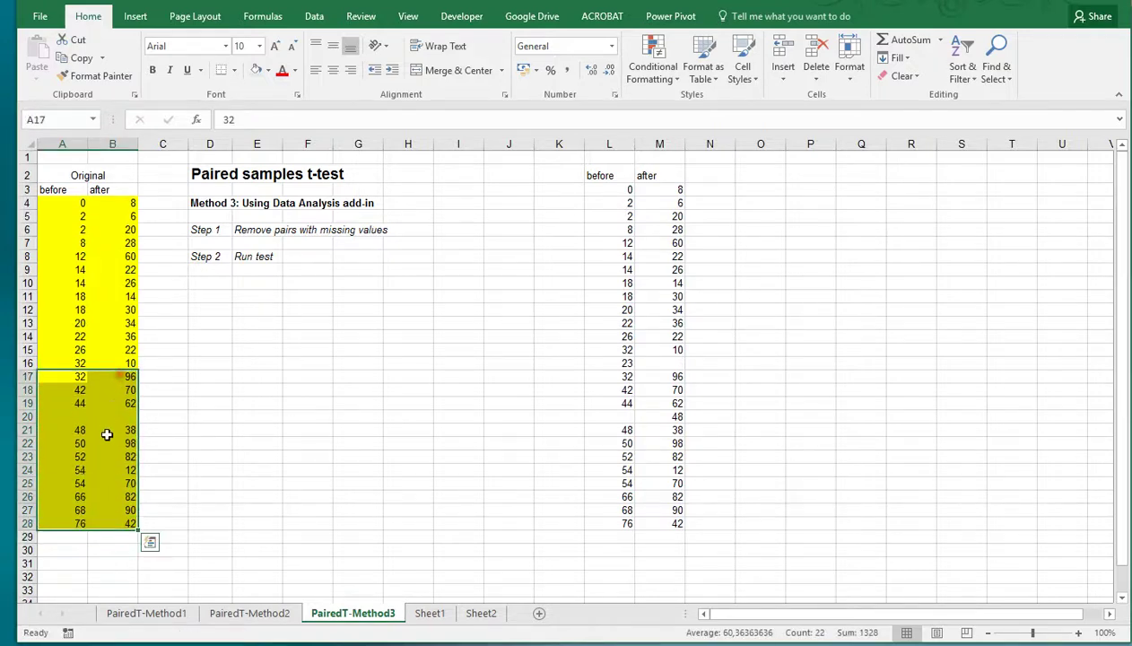
pyautogui.click(71, 430)
pyautogui.moveTo(100, 440); pyautogui.dragTo(114, 517)
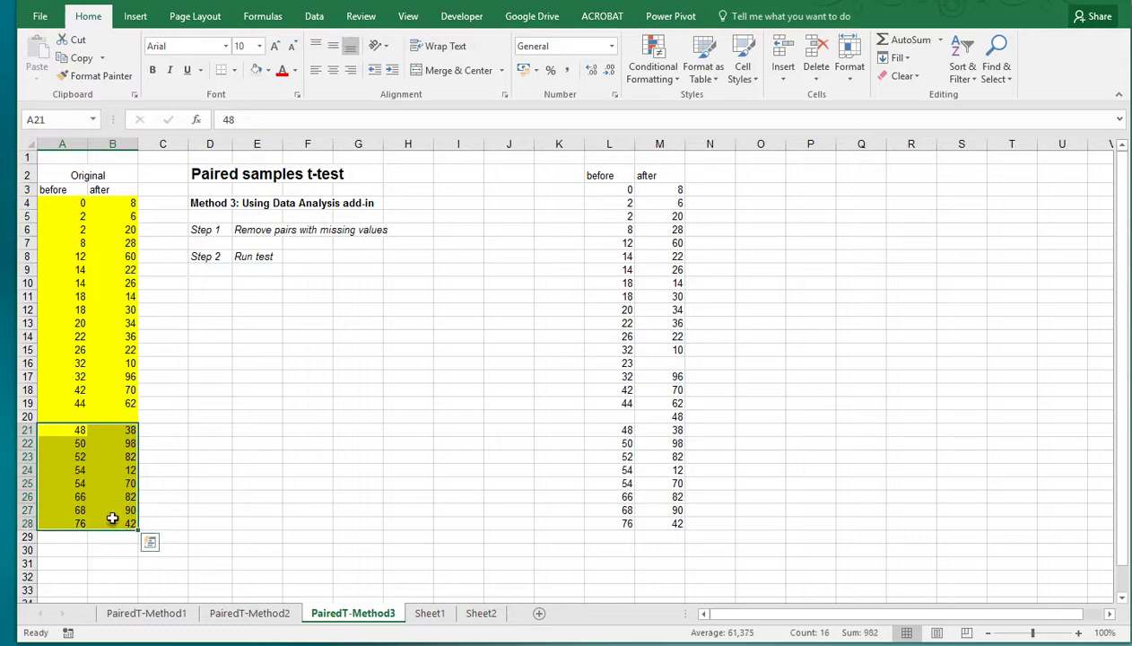
pyautogui.moveTo(111, 423); pyautogui.dragTo(112, 411)
pyautogui.click(246, 301)
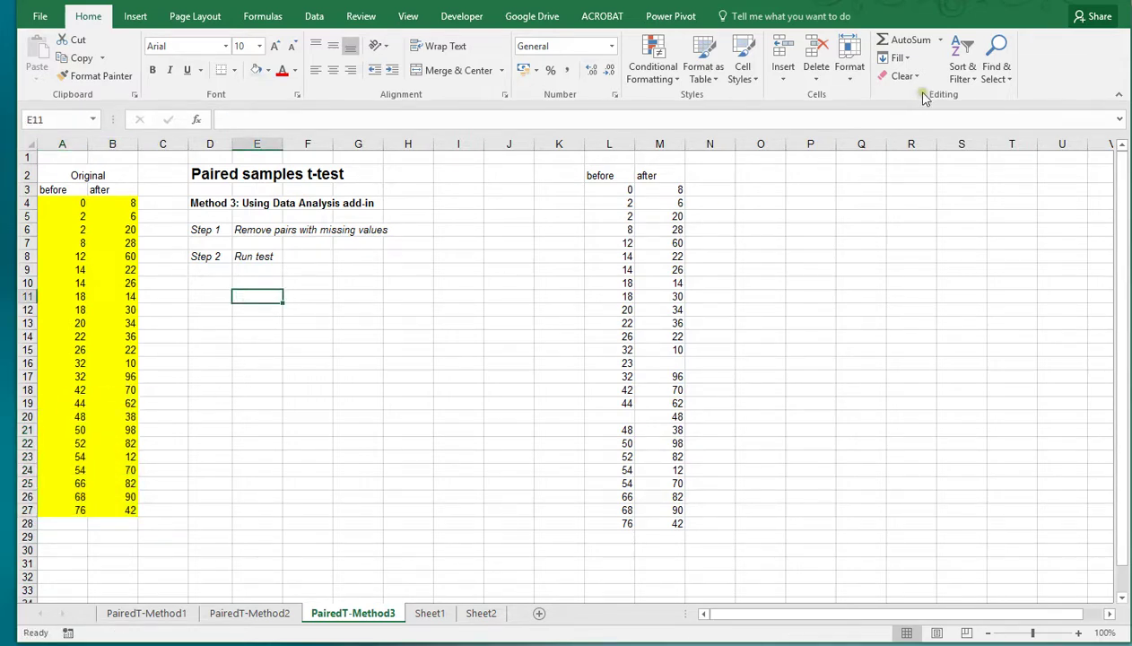
# Set up a Paired Two Sample for Means t-test with A4:A27 as the Variable 1 range and B4:B27 as the Variable 2 range
pyautogui.click(319, 16)
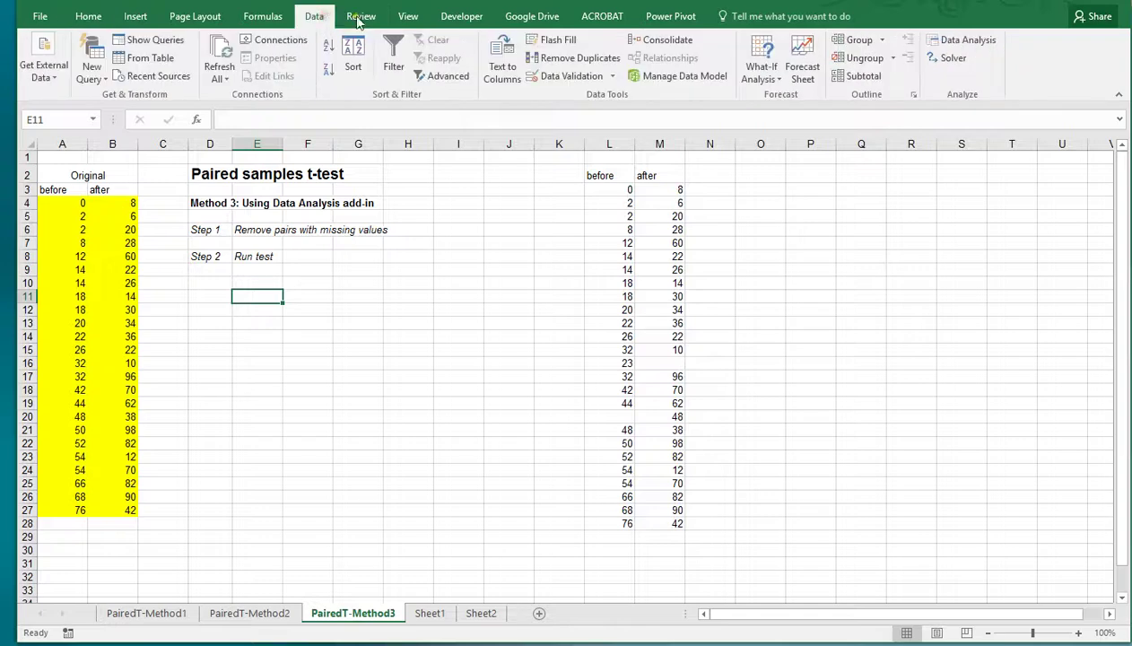
pyautogui.click(949, 42)
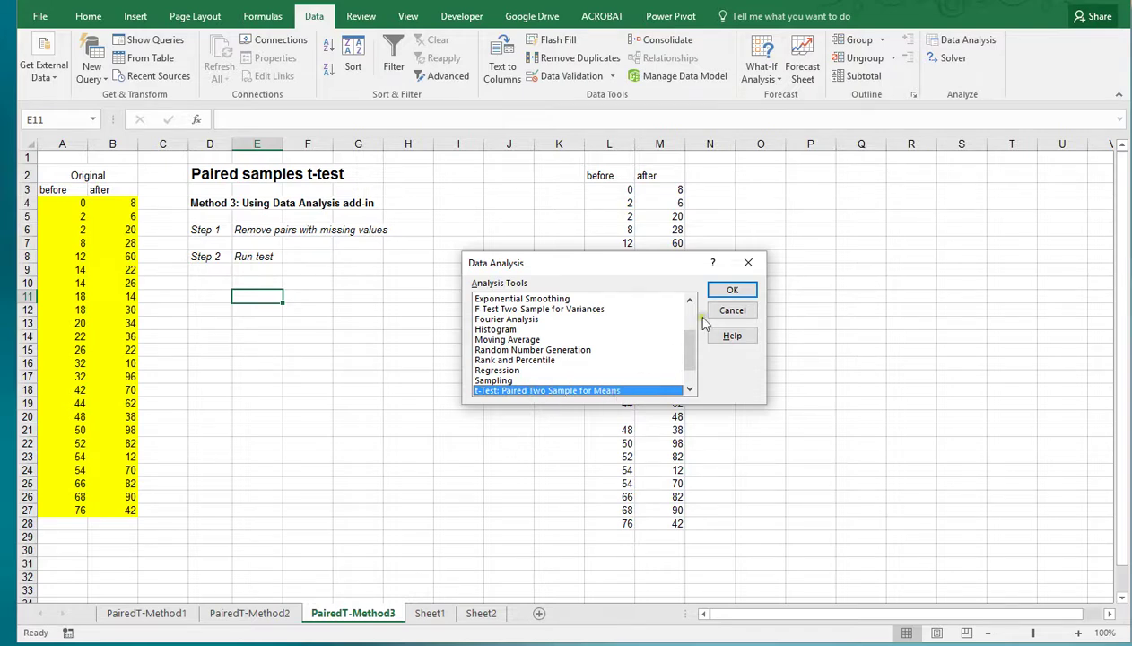
pyautogui.click(725, 291)
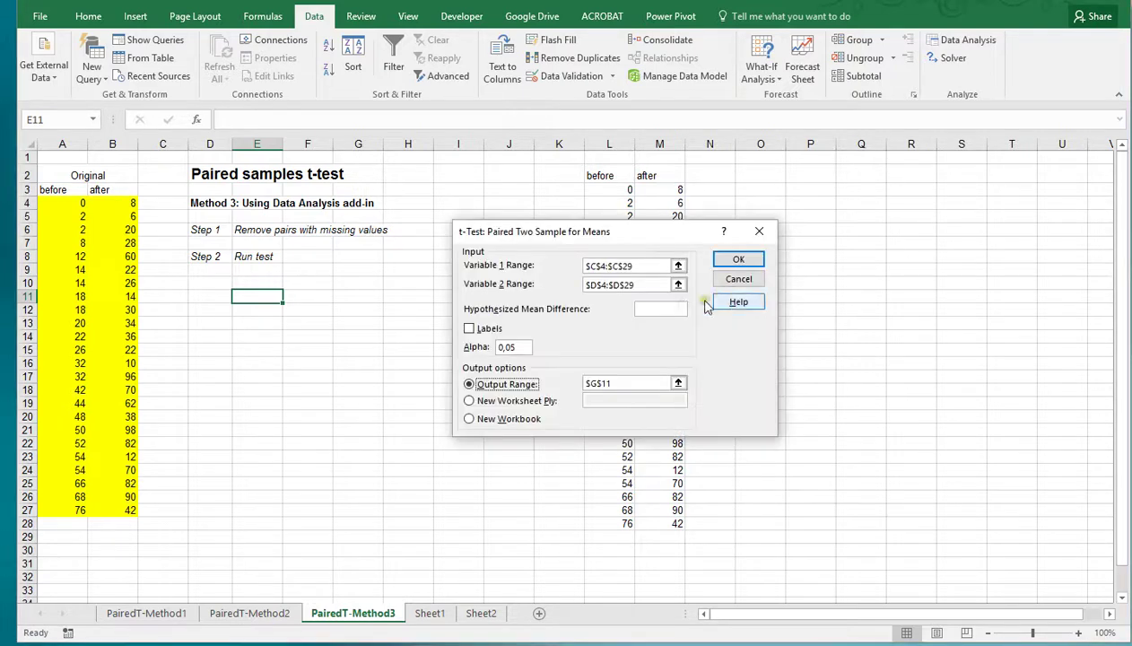
pyautogui.click(637, 265)
pyautogui.moveTo(64, 199); pyautogui.dragTo(77, 509)
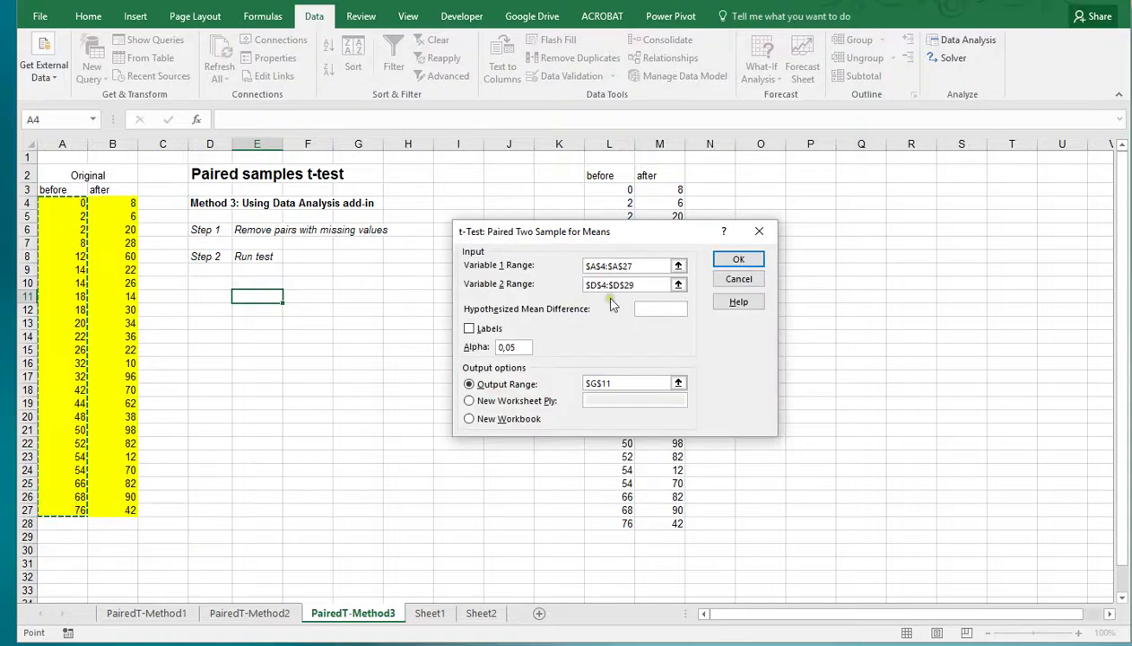
pyautogui.click(648, 284)
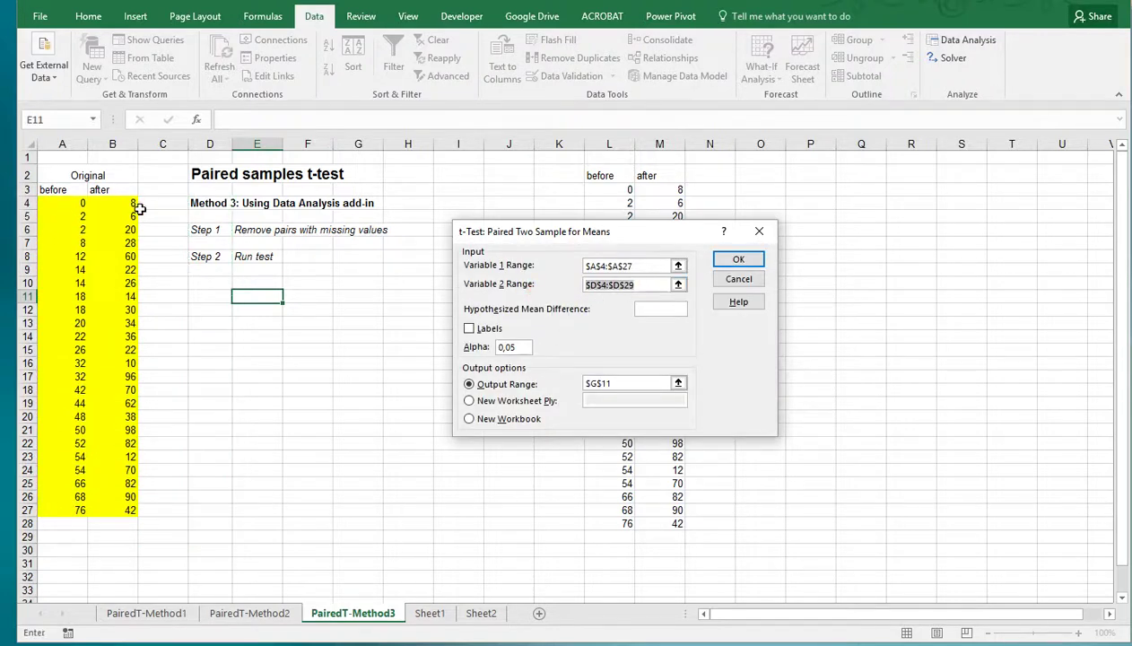
pyautogui.moveTo(113, 203); pyautogui.dragTo(109, 506)
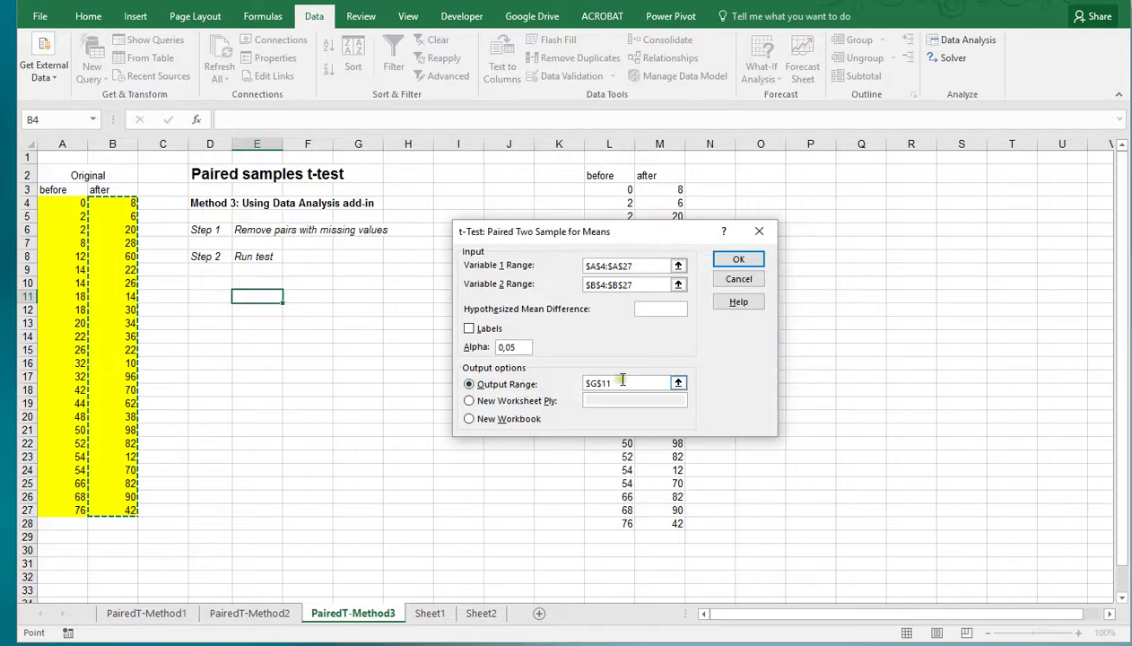
# Set the t-test's output range to cell E11 and run the test
pyautogui.click(537, 384)
pyautogui.click(254, 296)
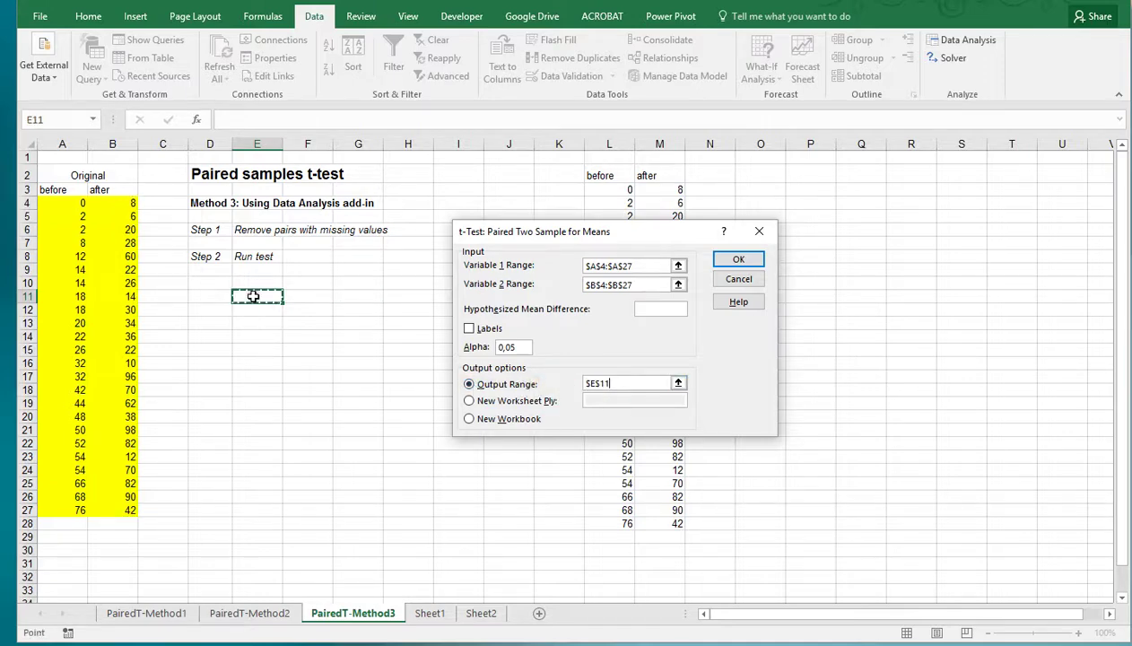
pyautogui.click(737, 260)
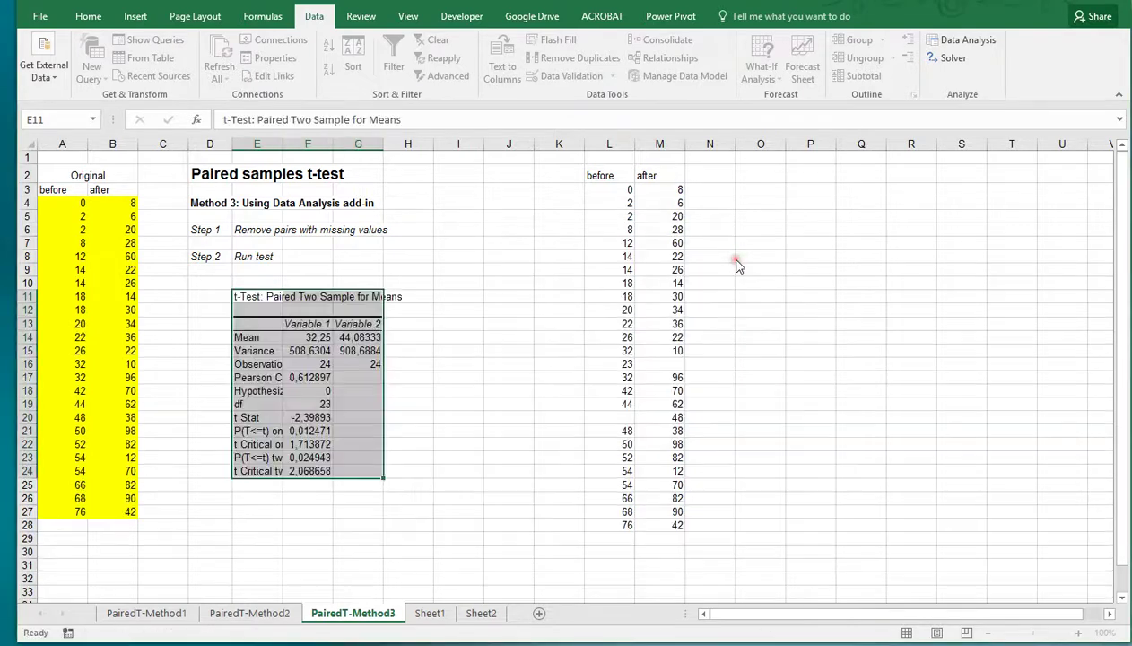
pyautogui.click(365, 392)
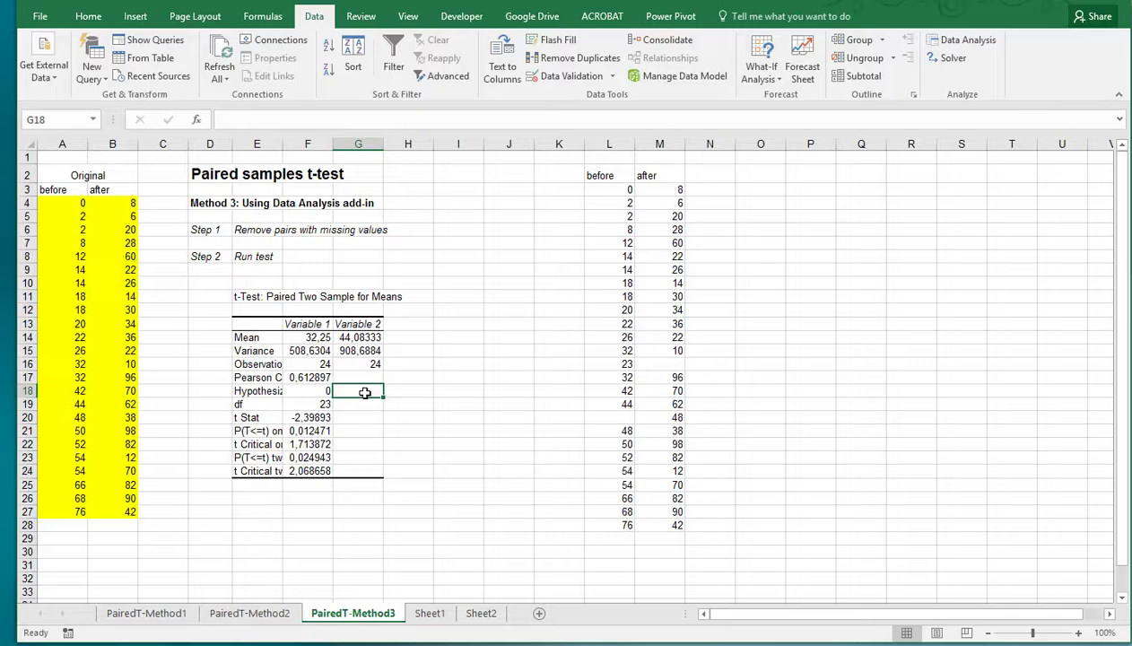
# Compare the t statistic in the add-in output with the test statistics on the PairedT-Method2 and PairedT-Method1 sheets
pyautogui.click(300, 416)
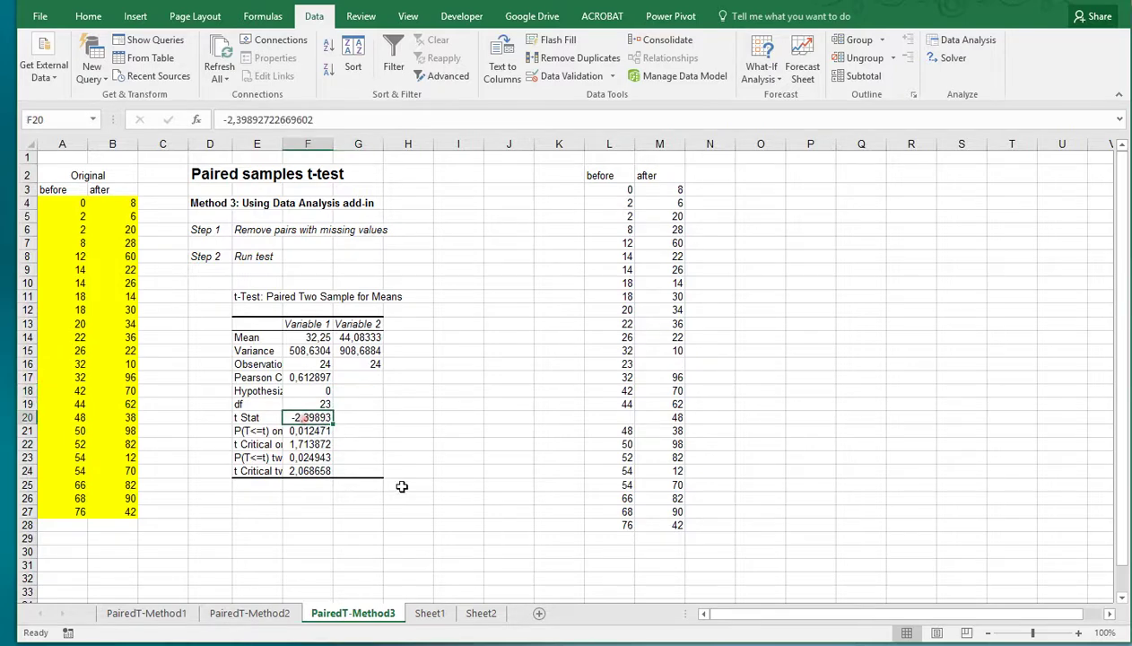
pyautogui.click(251, 613)
pyautogui.scroll(-2, 589, 495)
pyautogui.scroll(-2, 589, 495)
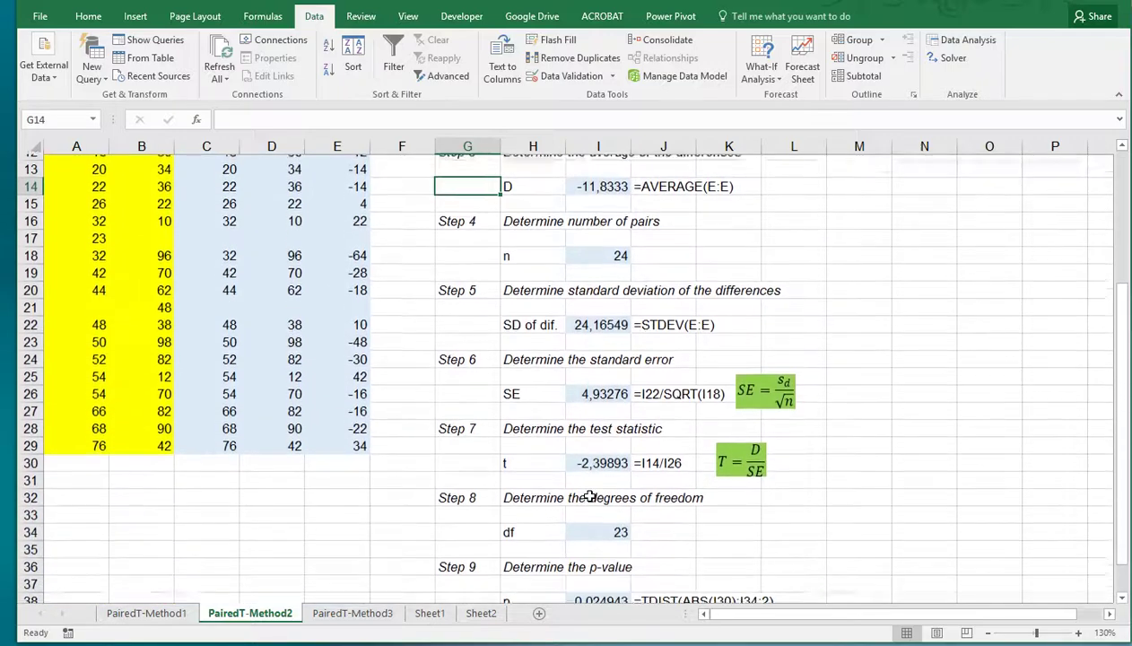
pyautogui.click(592, 460)
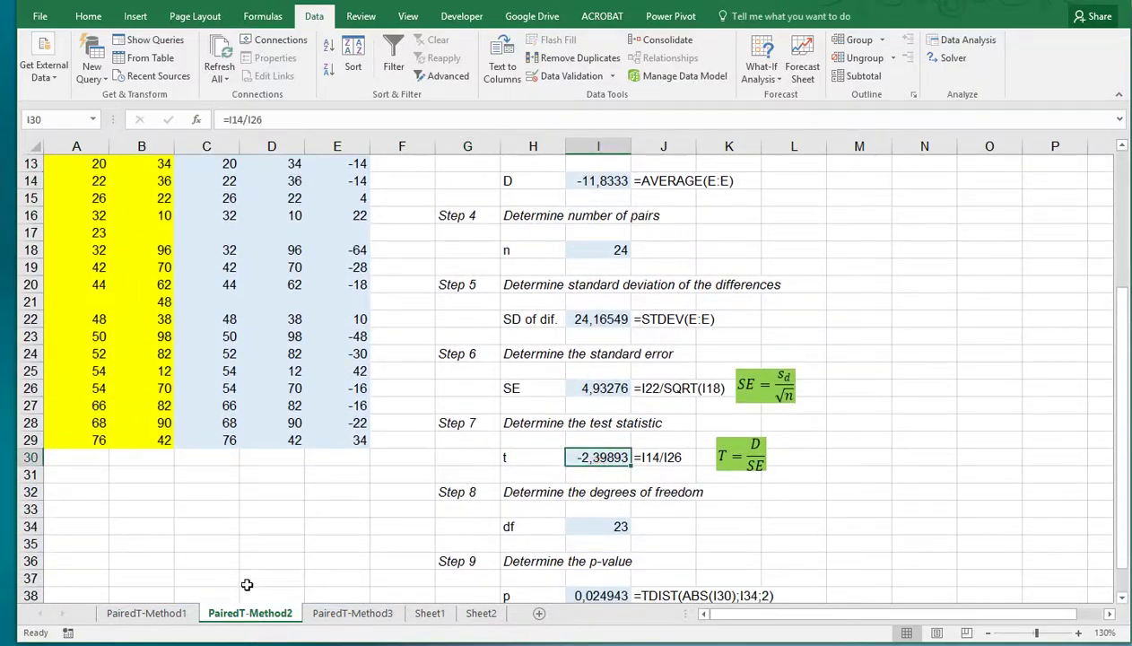
pyautogui.click(166, 614)
pyautogui.scroll(-4, 546, 488)
pyautogui.scroll(-2, 546, 488)
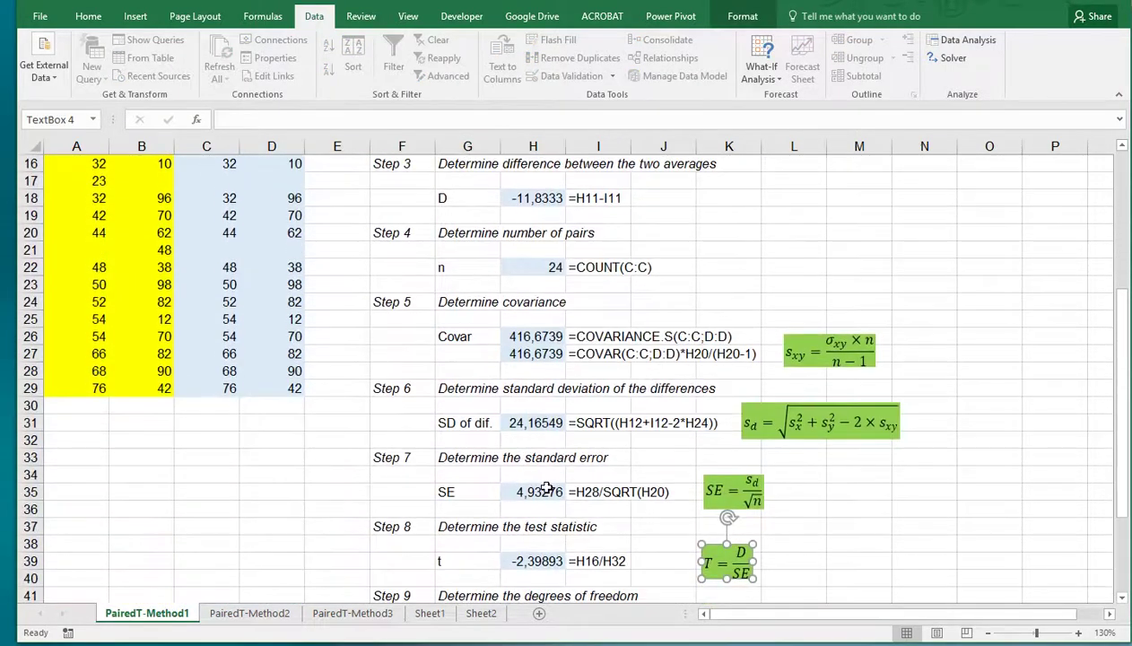
pyautogui.click(529, 508)
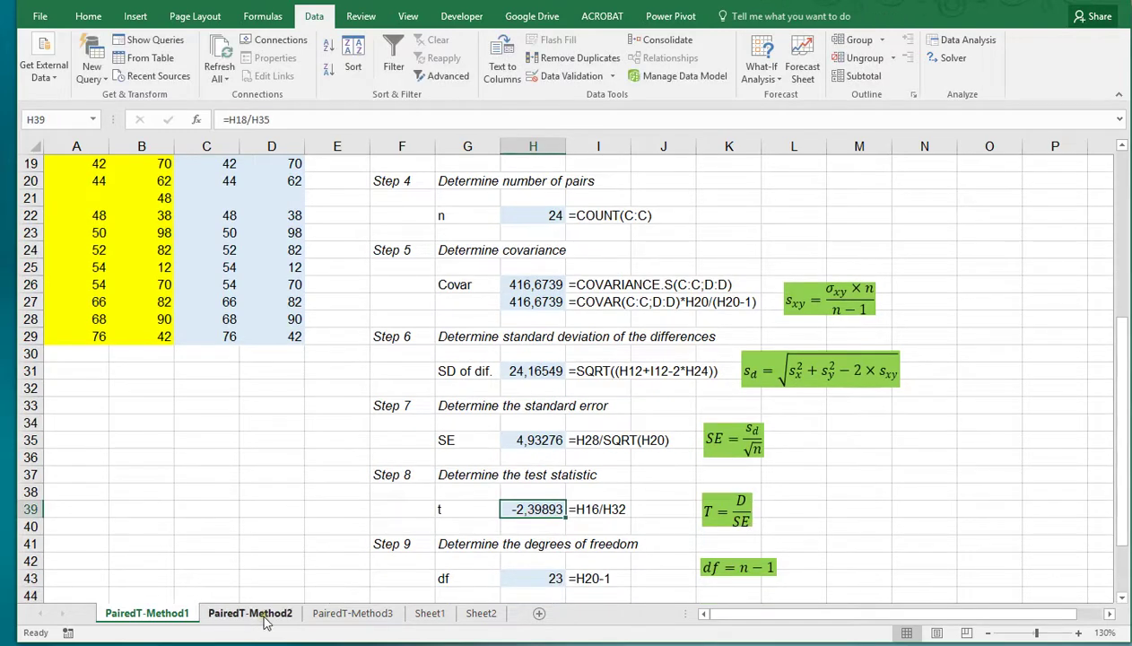
# On the PairedT-Method3 sheet, widen column E for the output labels and examine both variables' means and the two-tailed p-value
pyautogui.click(349, 614)
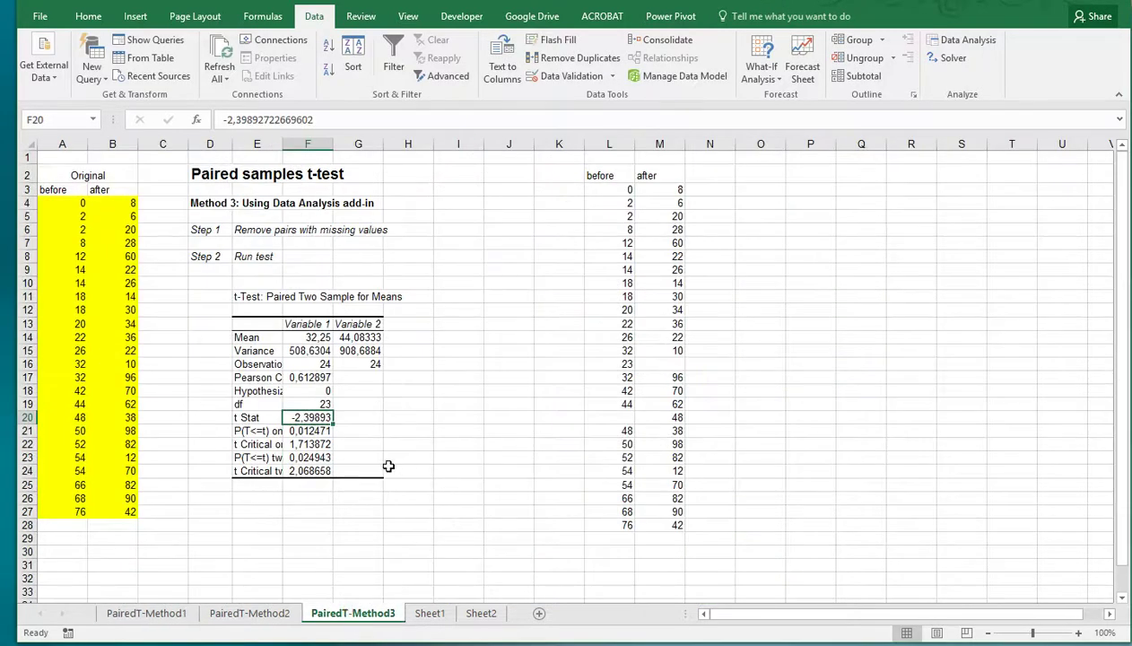
pyautogui.moveTo(283, 144); pyautogui.dragTo(338, 144)
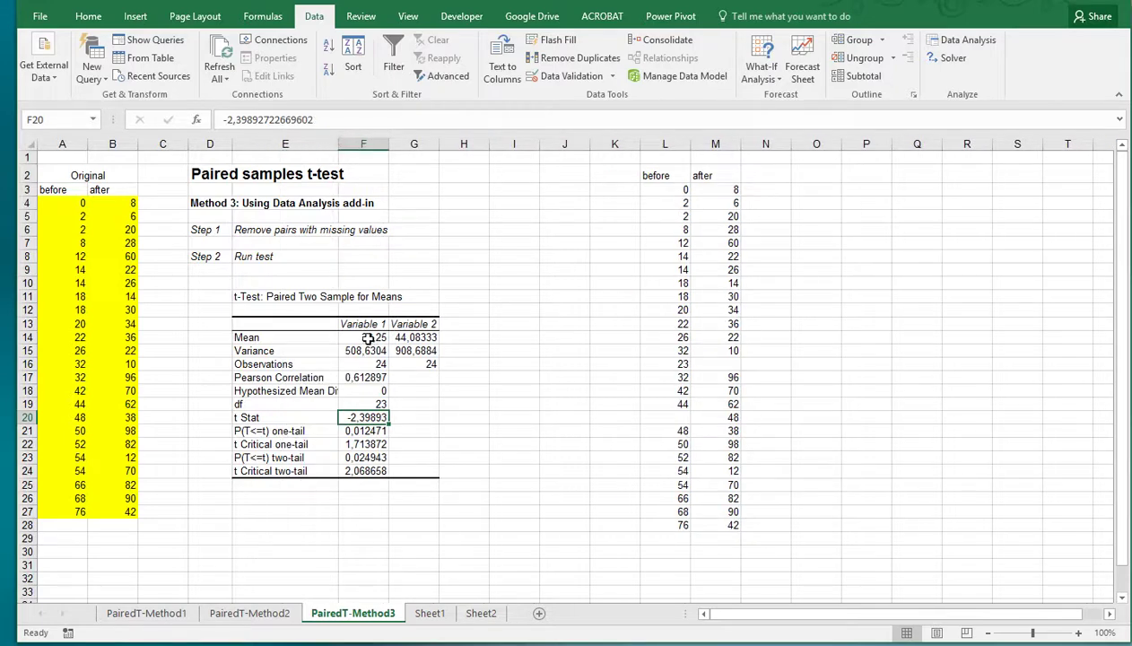
pyautogui.click(412, 336)
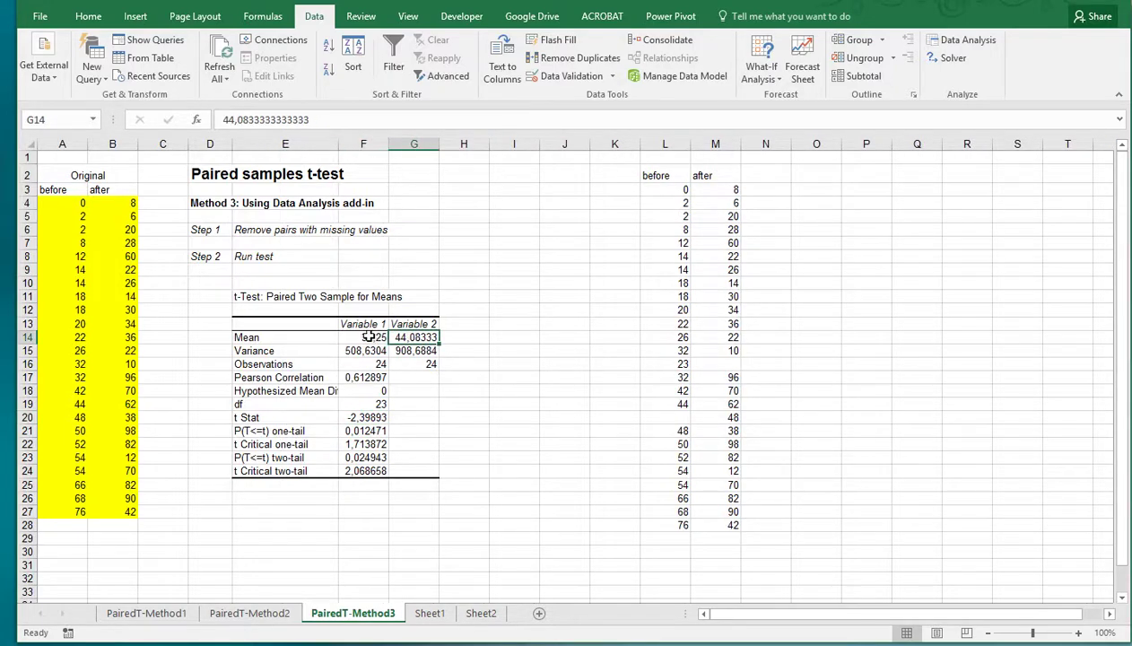
pyautogui.click(367, 336)
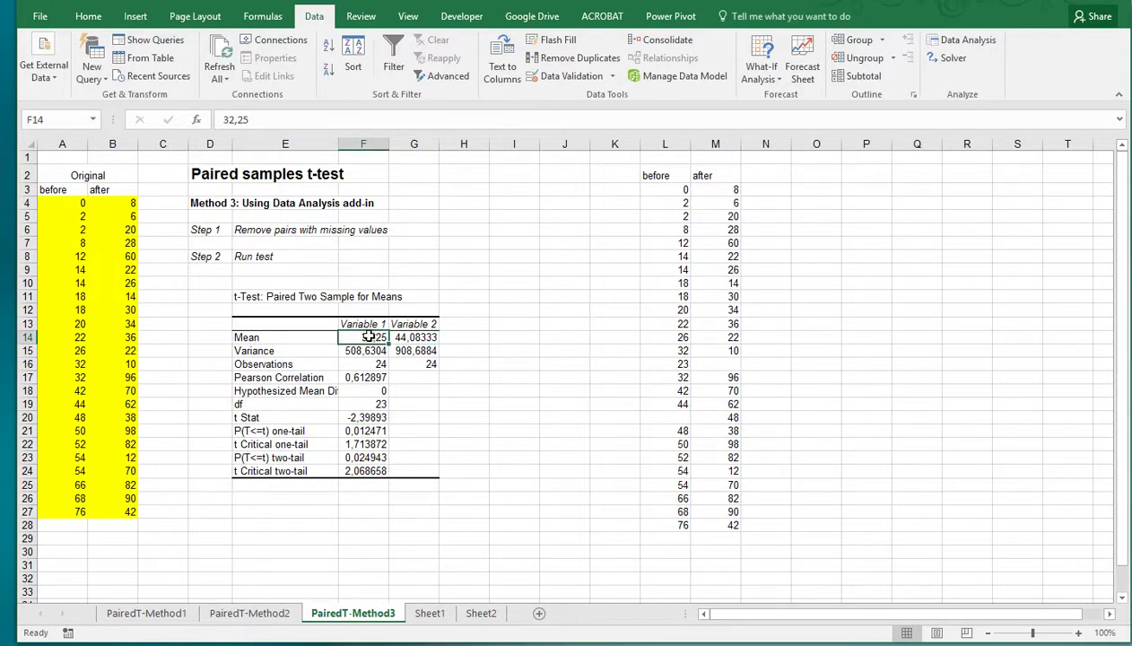
pyautogui.click(368, 457)
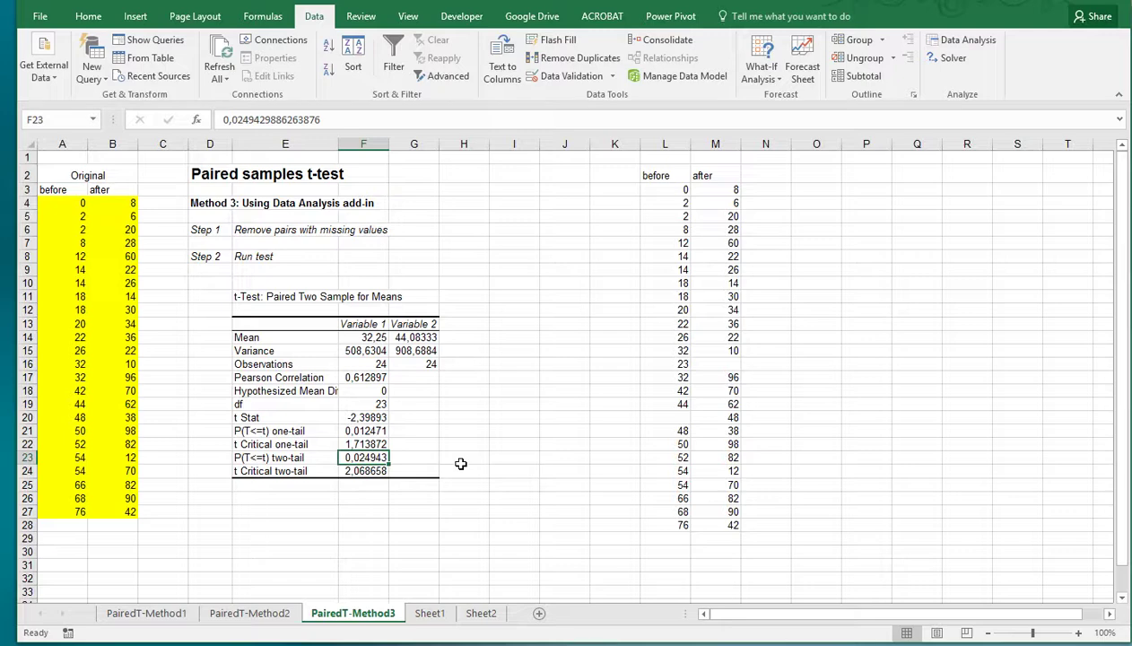
pyautogui.click(416, 336)
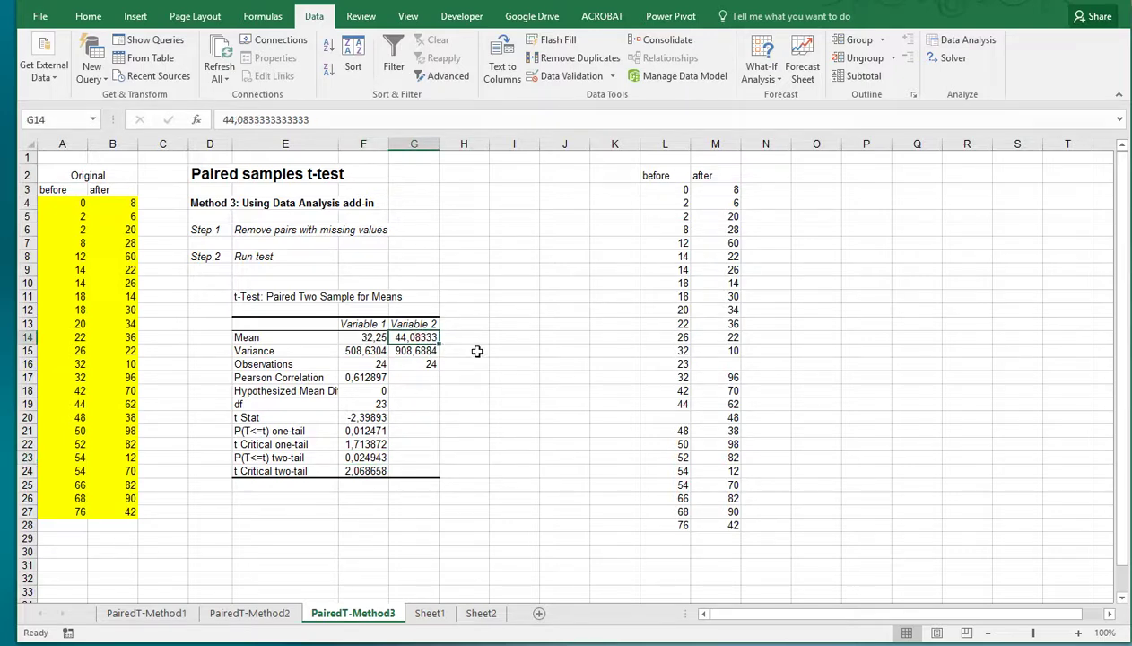